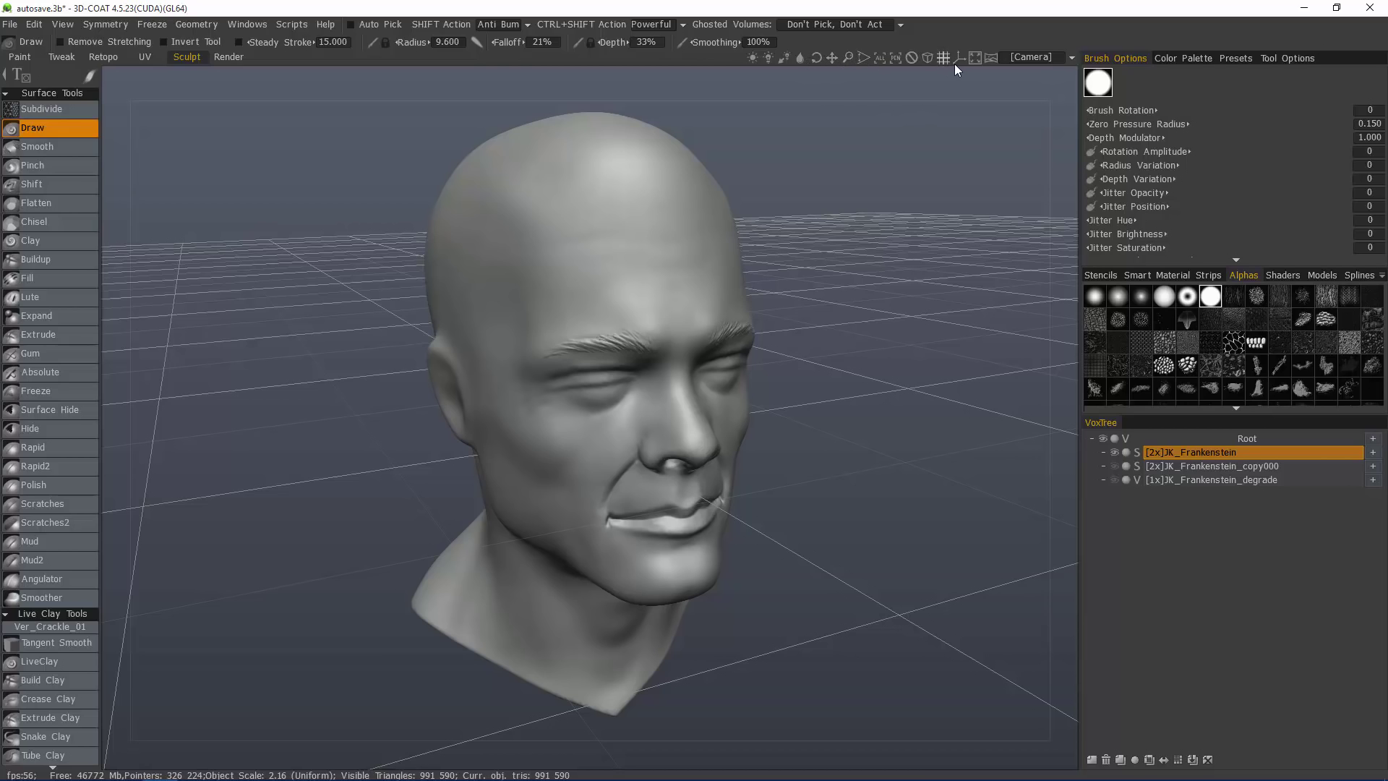
Orbit around the head and pan it down to reach its opposite three-quarter view.
{"action": "left_click", "coordinate": [1041, 58]}
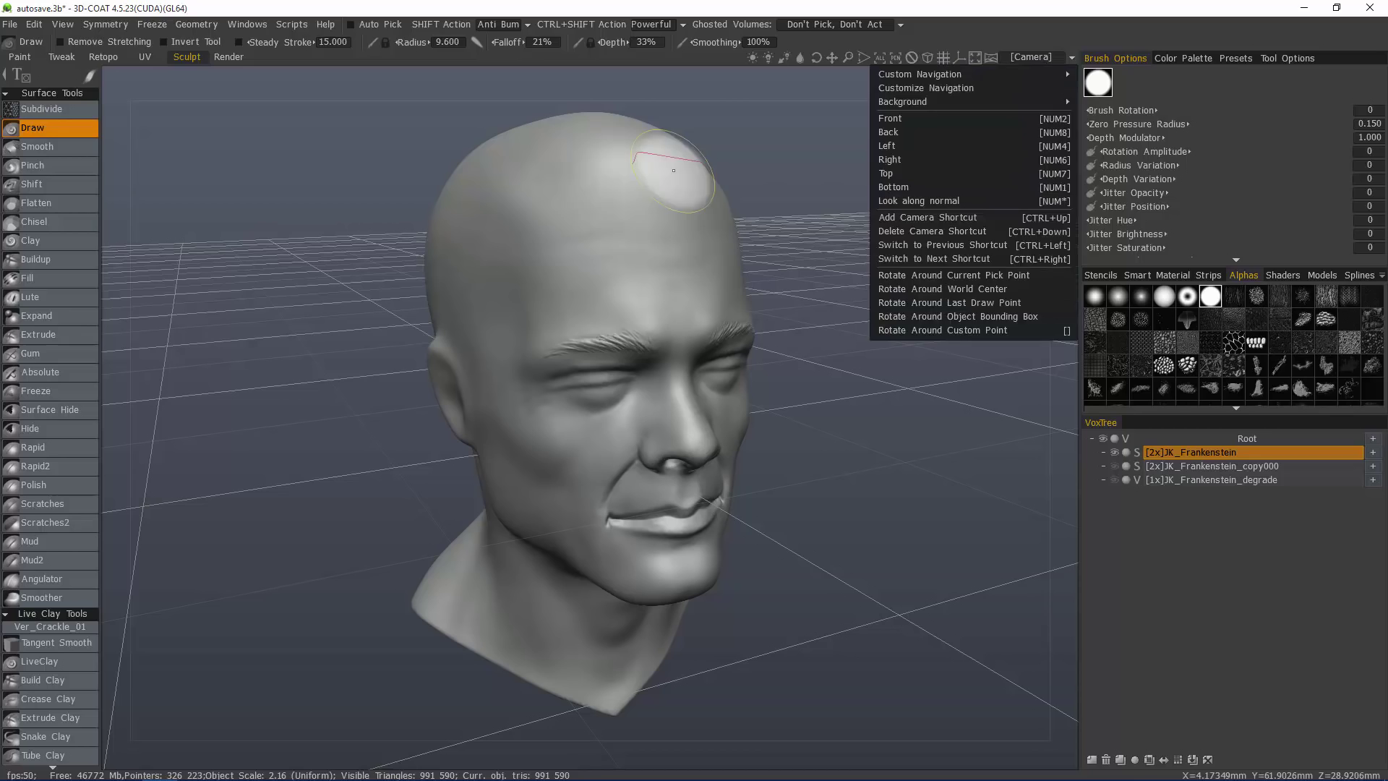
{"action": "left_click", "coordinate": [812, 210]}
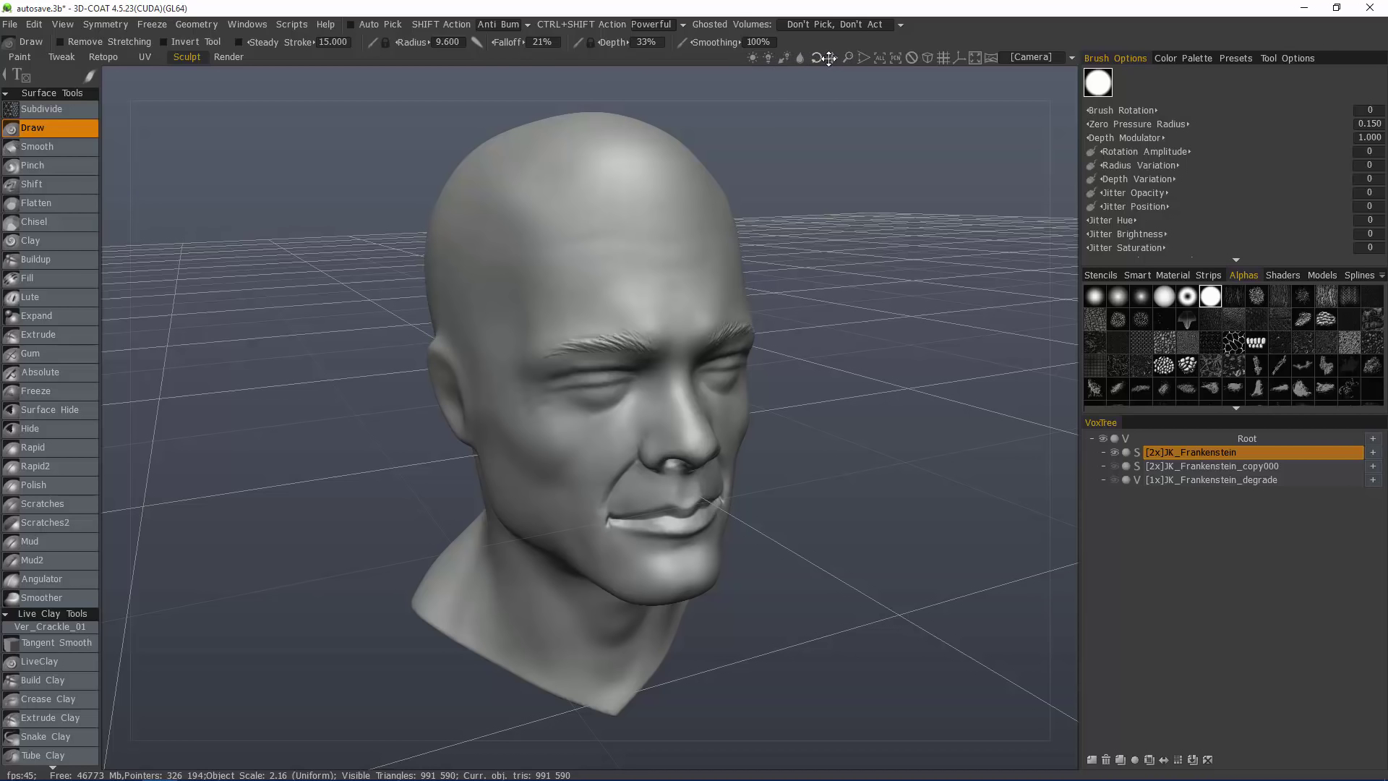
{"action": "left_click_drag", "start_coordinate": [814, 58], "coordinate": [806, 148]}
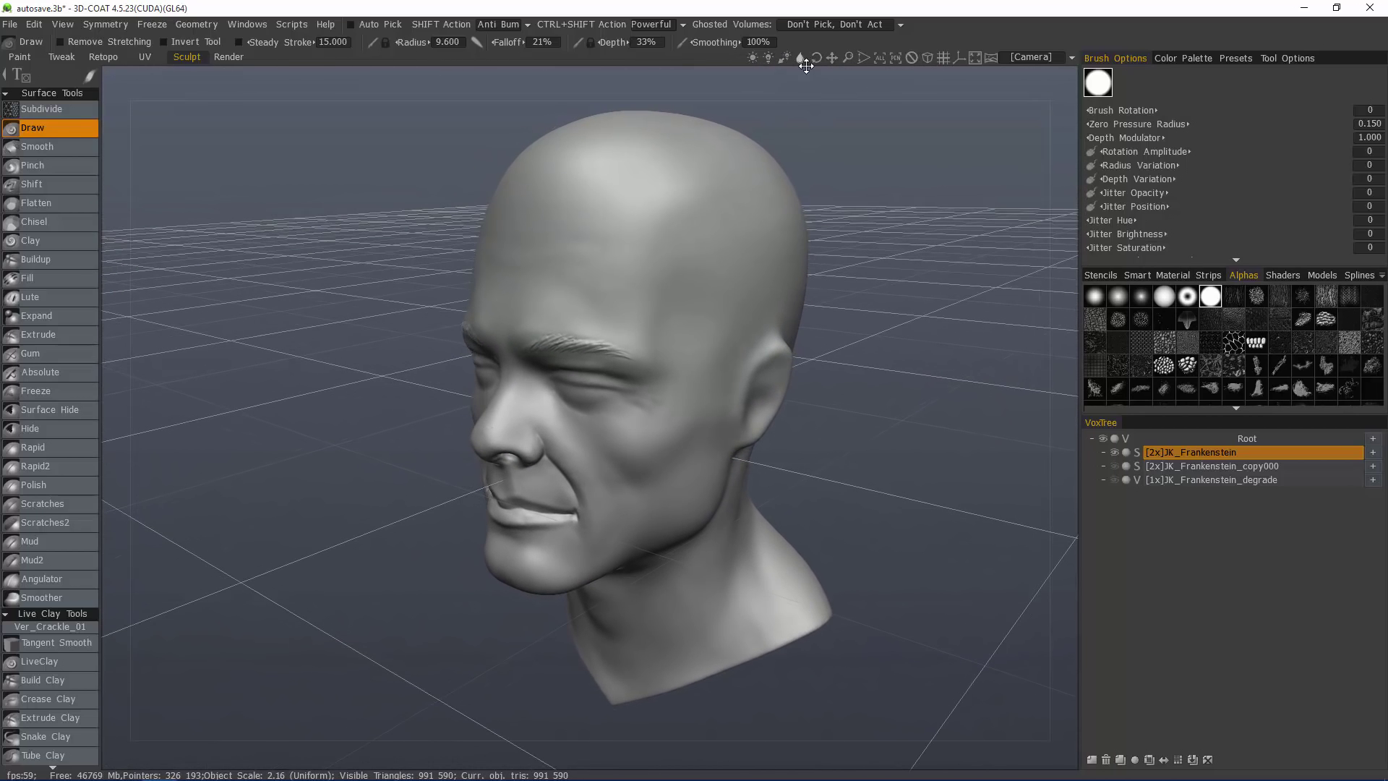
{"action": "mouse_move", "coordinate": [832, 56]}
{"action": "left_mouse_down"}
{"action": "mouse_move", "coordinate": [859, 78]}
{"action": "mouse_move", "coordinate": [852, 52]}
{"action": "left_mouse_up"}
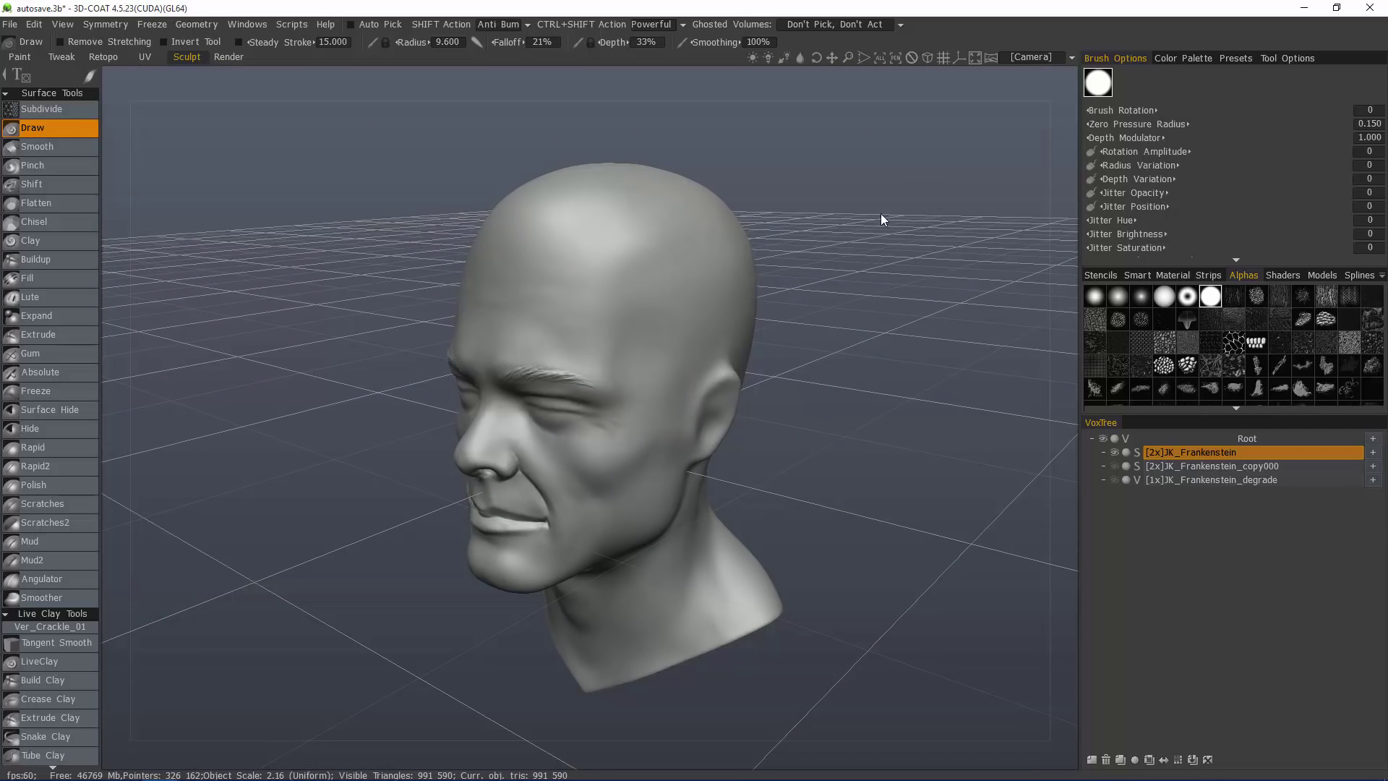
Show the Camera menu's Custom Navigation and rotation-pivot choices, orbiting the head to Front.
{"action": "left_click", "coordinate": [1071, 58]}
{"action": "mouse_move", "coordinate": [934, 77]}
{"action": "mouse_move", "coordinate": [739, 449]}
{"action": "left_mouse_down"}
{"action": "mouse_move", "coordinate": [863, 441]}
{"action": "mouse_move", "coordinate": [743, 456]}
{"action": "mouse_move", "coordinate": [683, 427]}
{"action": "mouse_move", "coordinate": [660, 458]}
{"action": "mouse_move", "coordinate": [718, 465]}
{"action": "mouse_move", "coordinate": [693, 472]}
{"action": "mouse_move", "coordinate": [708, 456]}
{"action": "mouse_move", "coordinate": [752, 461]}
{"action": "mouse_move", "coordinate": [699, 464]}
{"action": "mouse_move", "coordinate": [734, 467]}
{"action": "mouse_move", "coordinate": [766, 381]}
{"action": "left_mouse_up"}
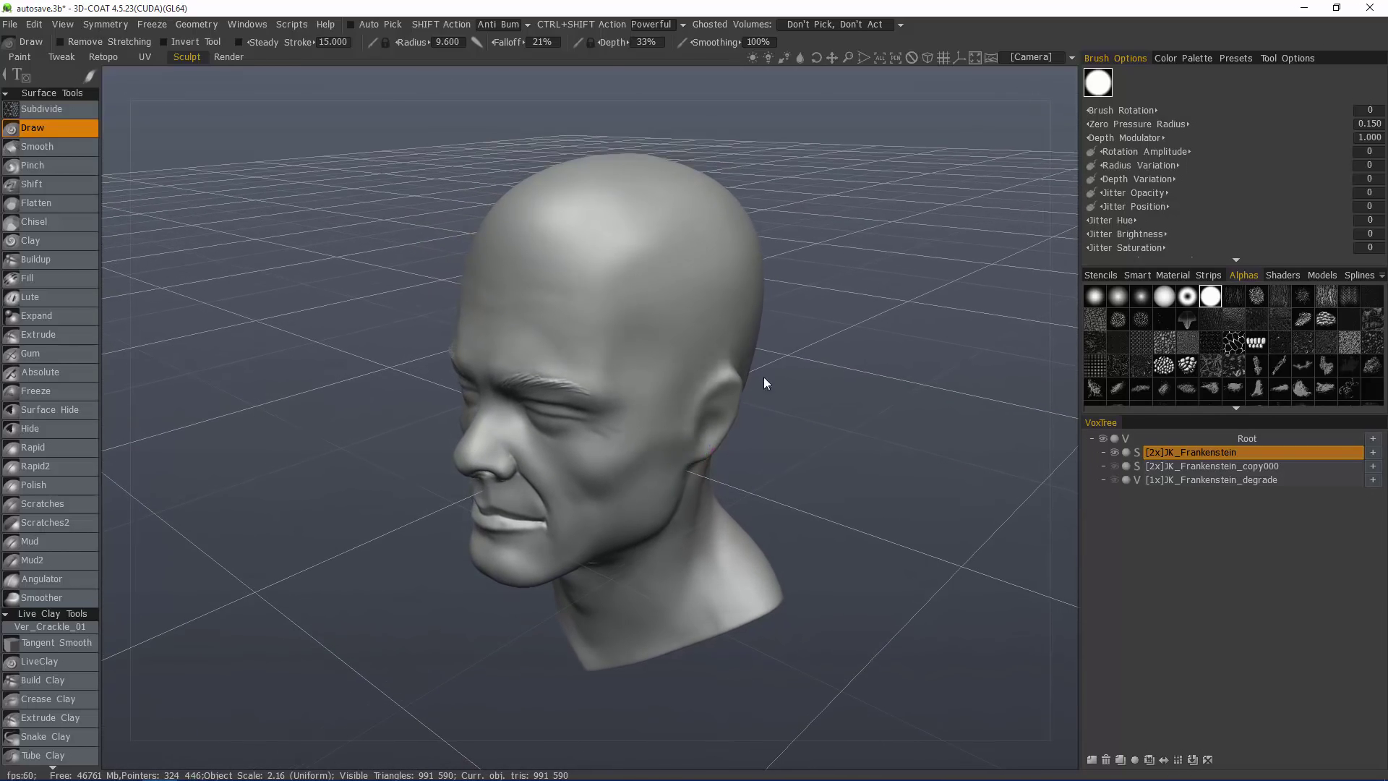
{"action": "left_click", "coordinate": [1028, 62]}
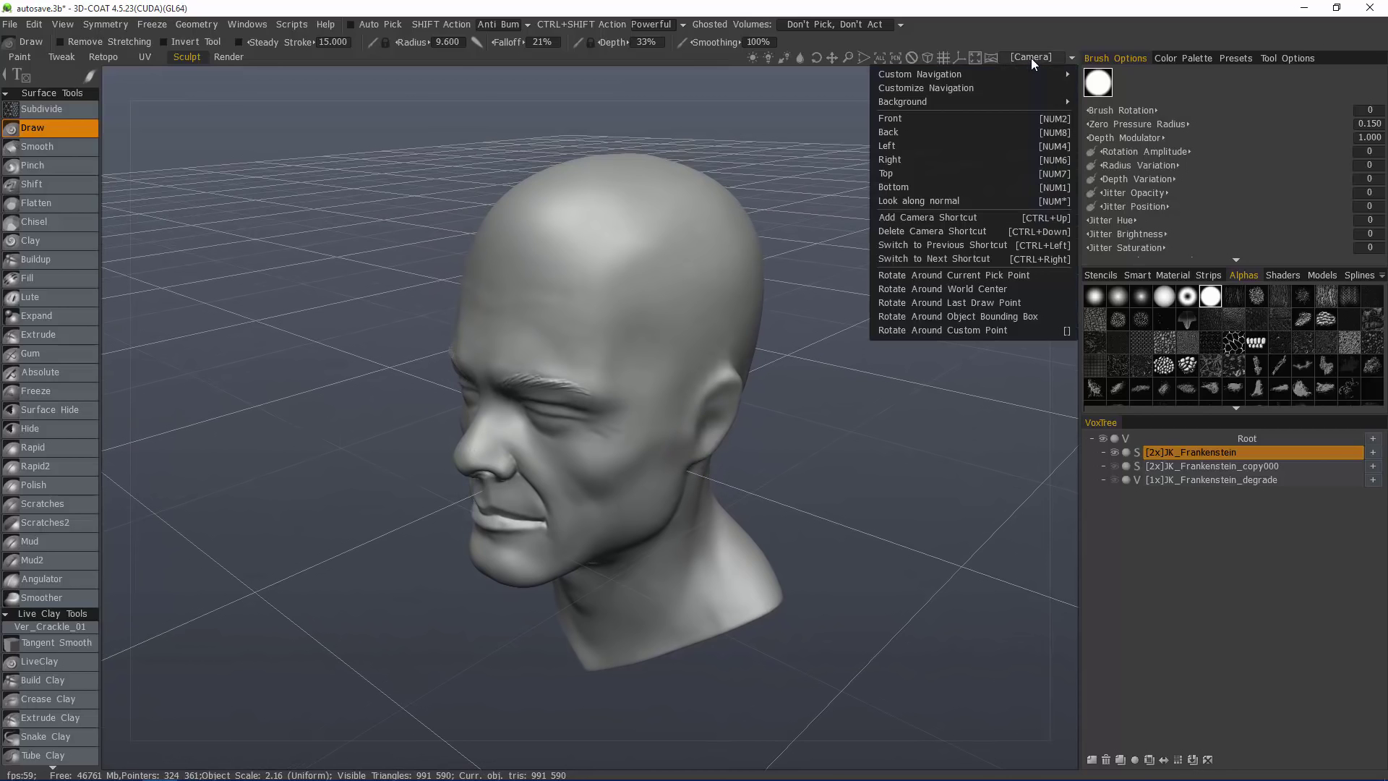
Make the view pivot on the last draw point and shrink the brush radius to 5.063.
{"action": "left_click", "coordinate": [961, 303]}
{"action": "right_click_drag", "start_coordinate": [758, 294], "coordinate": [716, 292]}
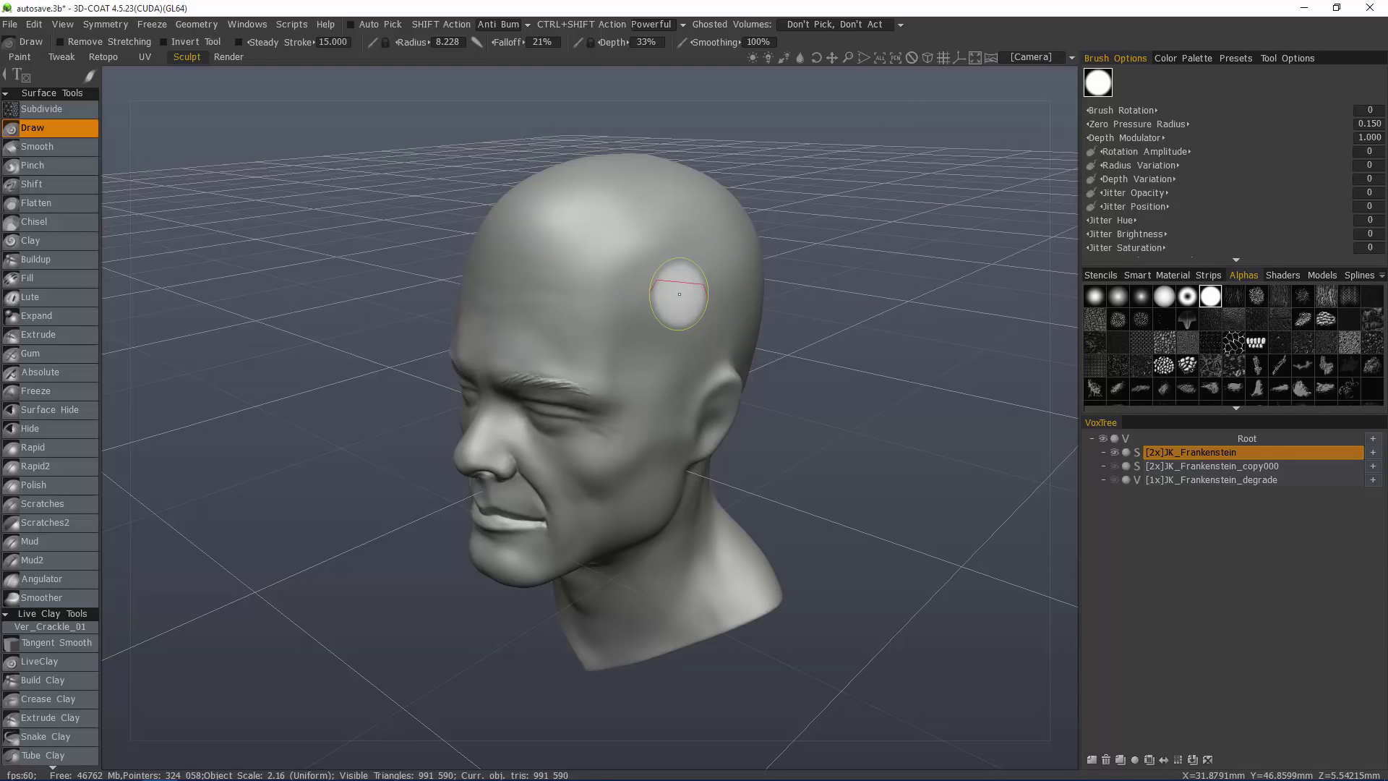
{"action": "right_click_drag", "start_coordinate": [666, 336], "coordinate": [549, 370]}
Raise ridges over both brows with a soft round alpha at 14% depth.
{"action": "mouse_move", "coordinate": [549, 370]}
{"action": "left_mouse_down"}
{"action": "mouse_move", "coordinate": [521, 383]}
{"action": "mouse_move", "coordinate": [611, 383]}
{"action": "left_mouse_up"}
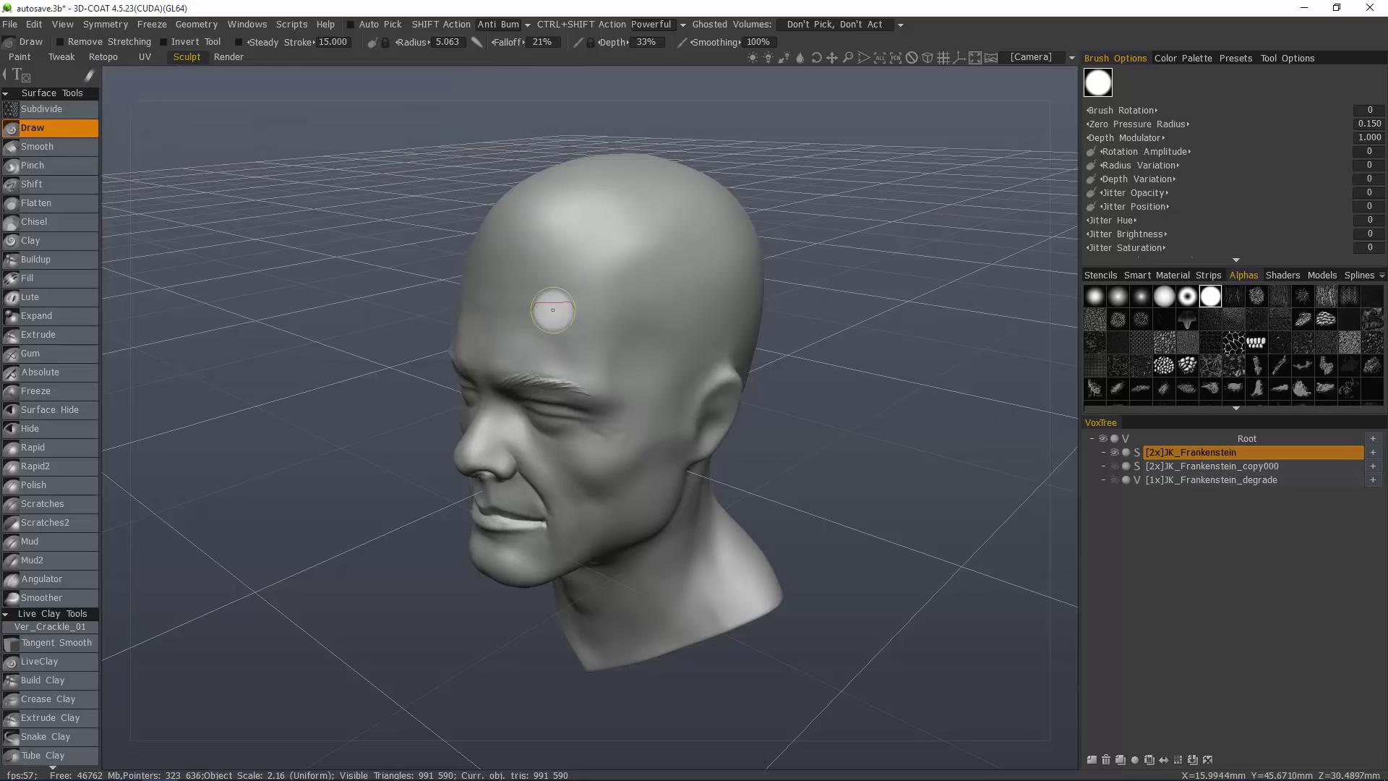
{"action": "right_click_drag", "start_coordinate": [589, 293], "coordinate": [593, 276]}
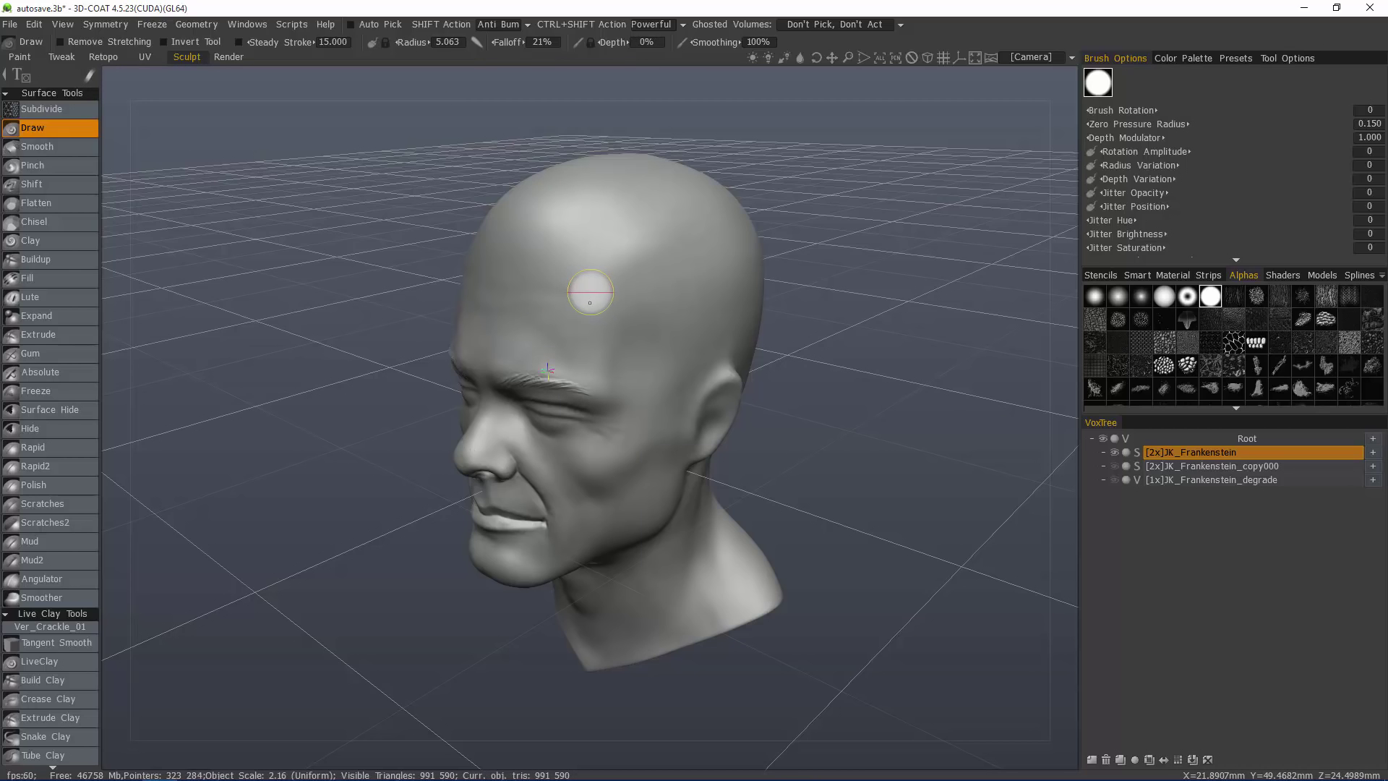
{"action": "right_click_drag", "start_coordinate": [591, 292], "coordinate": [591, 288]}
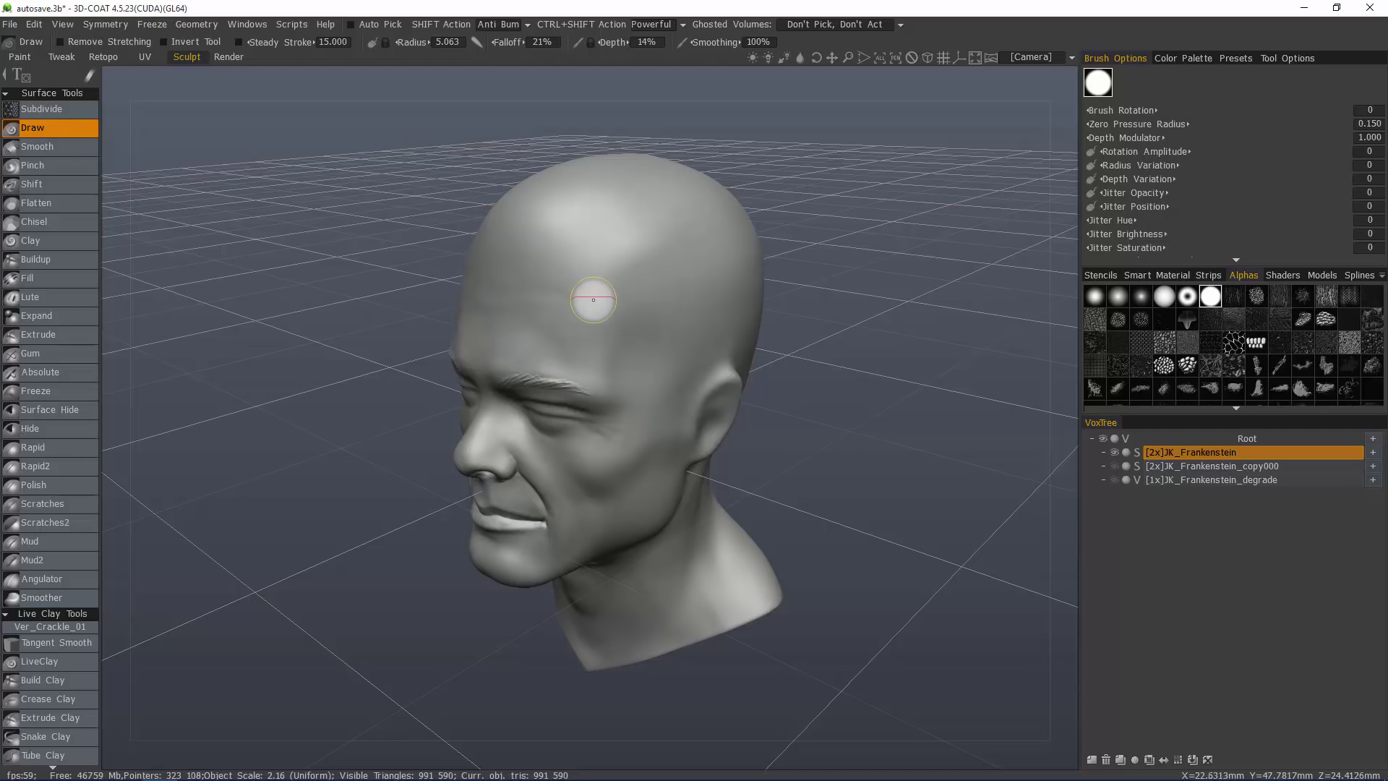
{"action": "left_click", "coordinate": [1094, 297]}
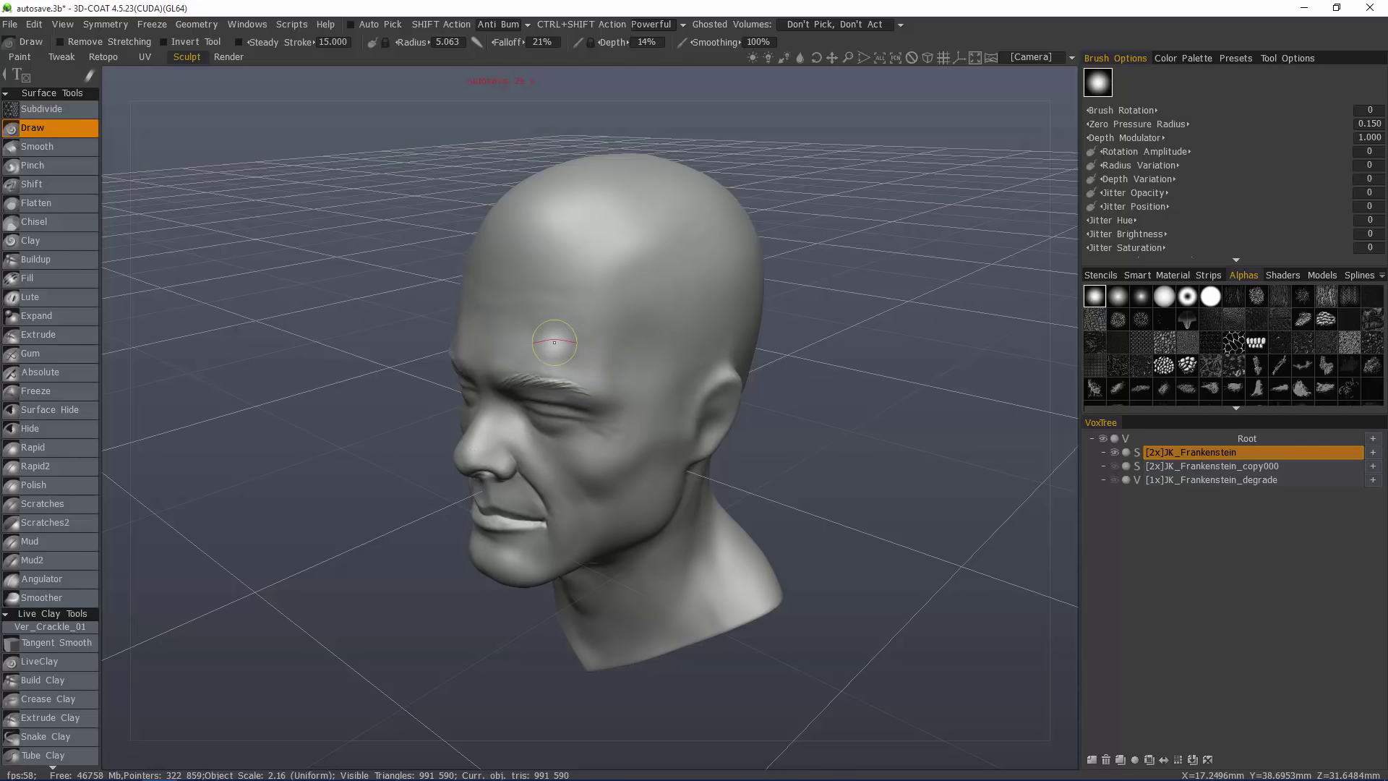
{"action": "left_click_drag", "start_coordinate": [605, 381], "coordinate": [494, 363]}
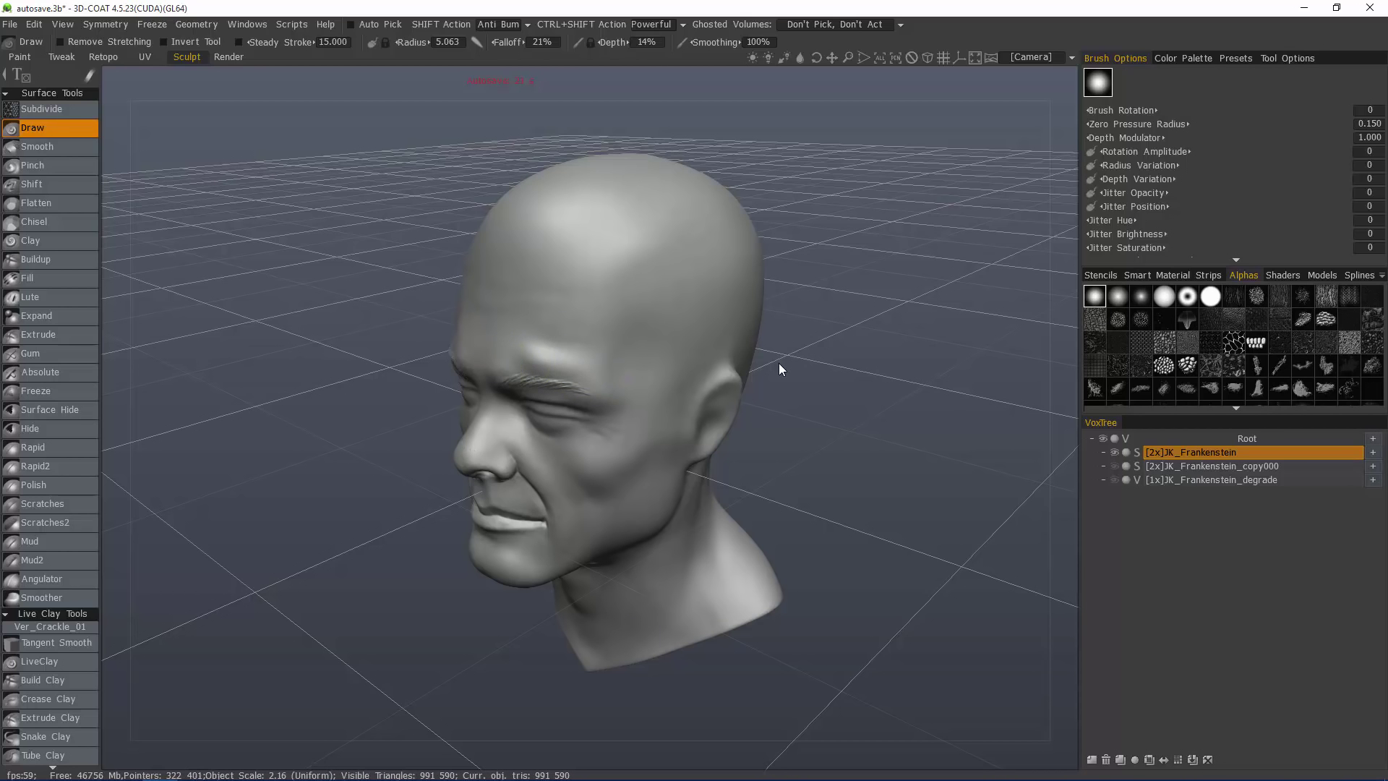
{"action": "left_click_drag", "start_coordinate": [780, 362], "coordinate": [701, 350]}
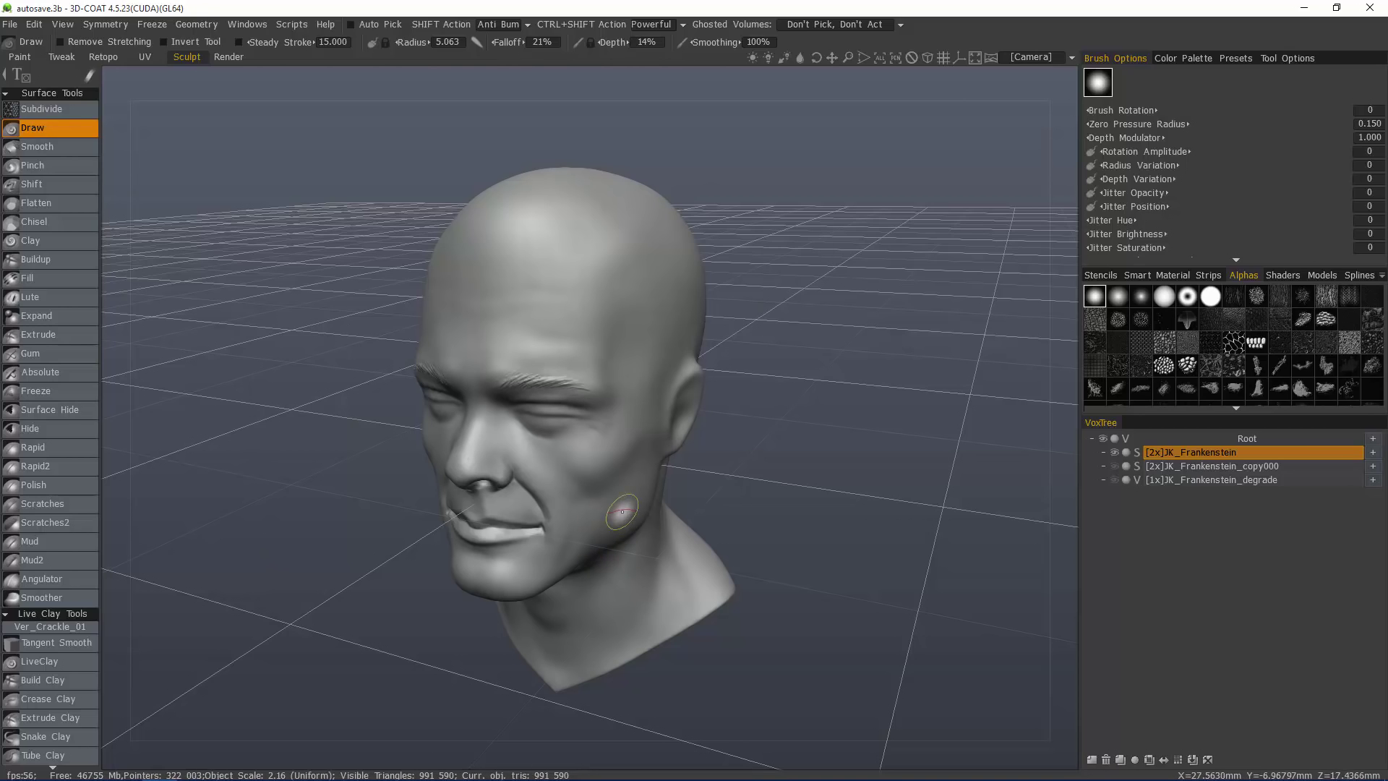
Start assigning a new End-key hotkey to Rotate Around Custom Point in the Camera menu.
{"action": "left_click", "coordinate": [1071, 58]}
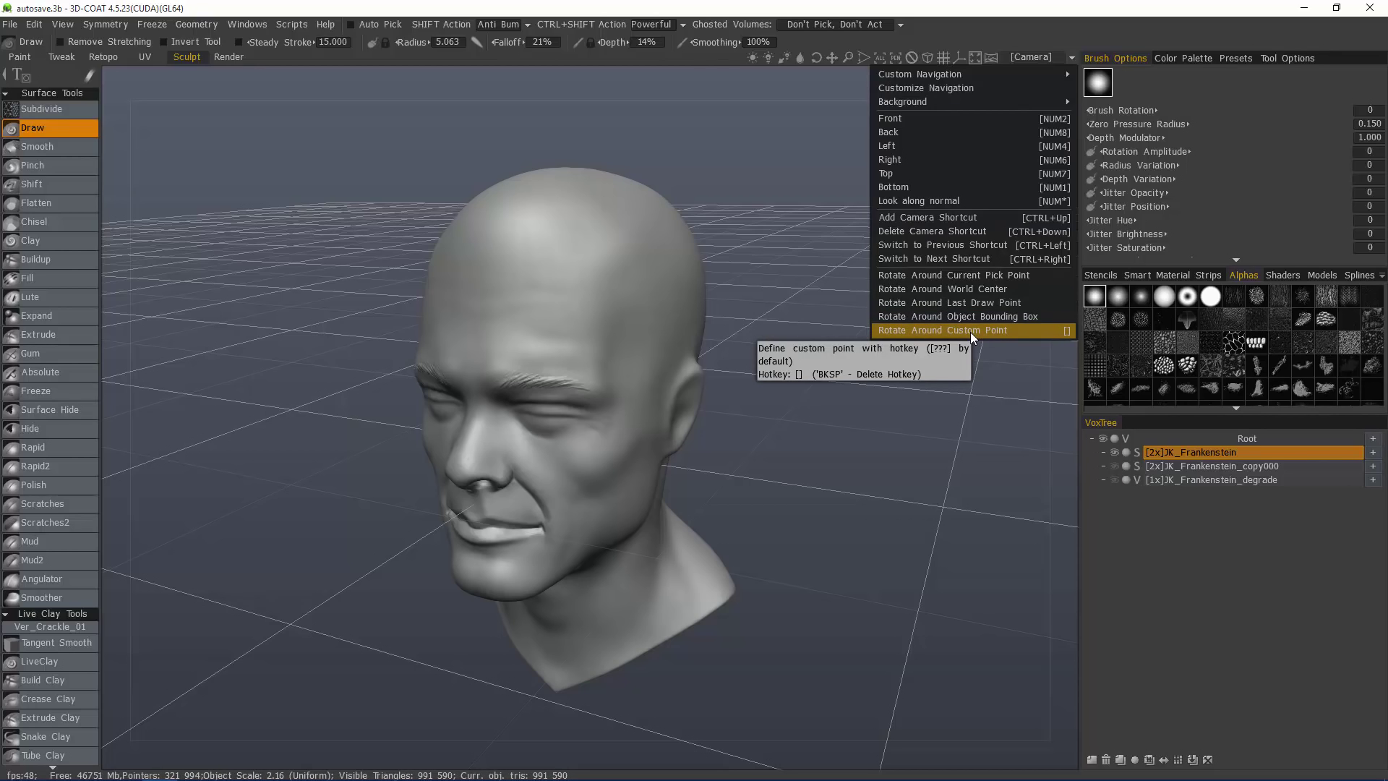
{"action": "key", "text": "End"}
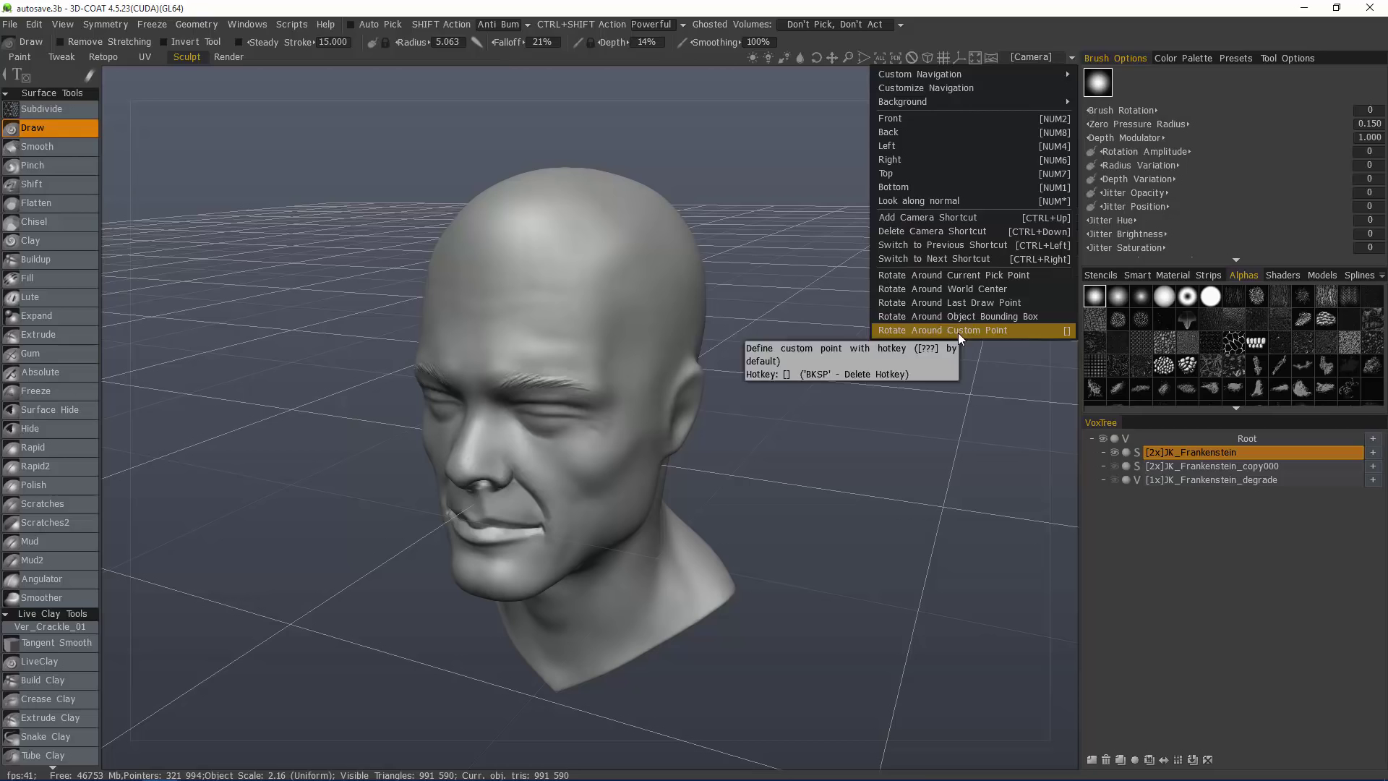
{"action": "key", "text": "End"}
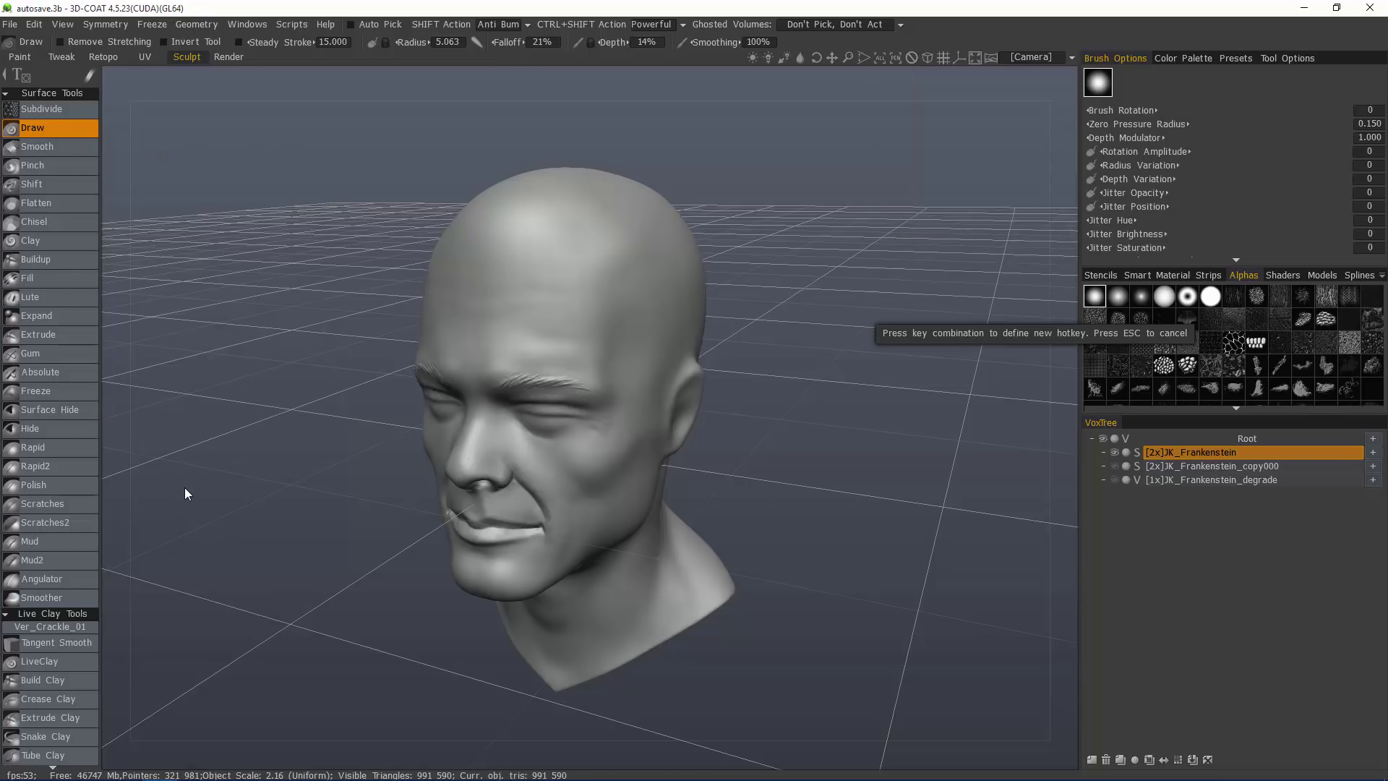
{"action": "mouse_move", "coordinate": [973, 335]}
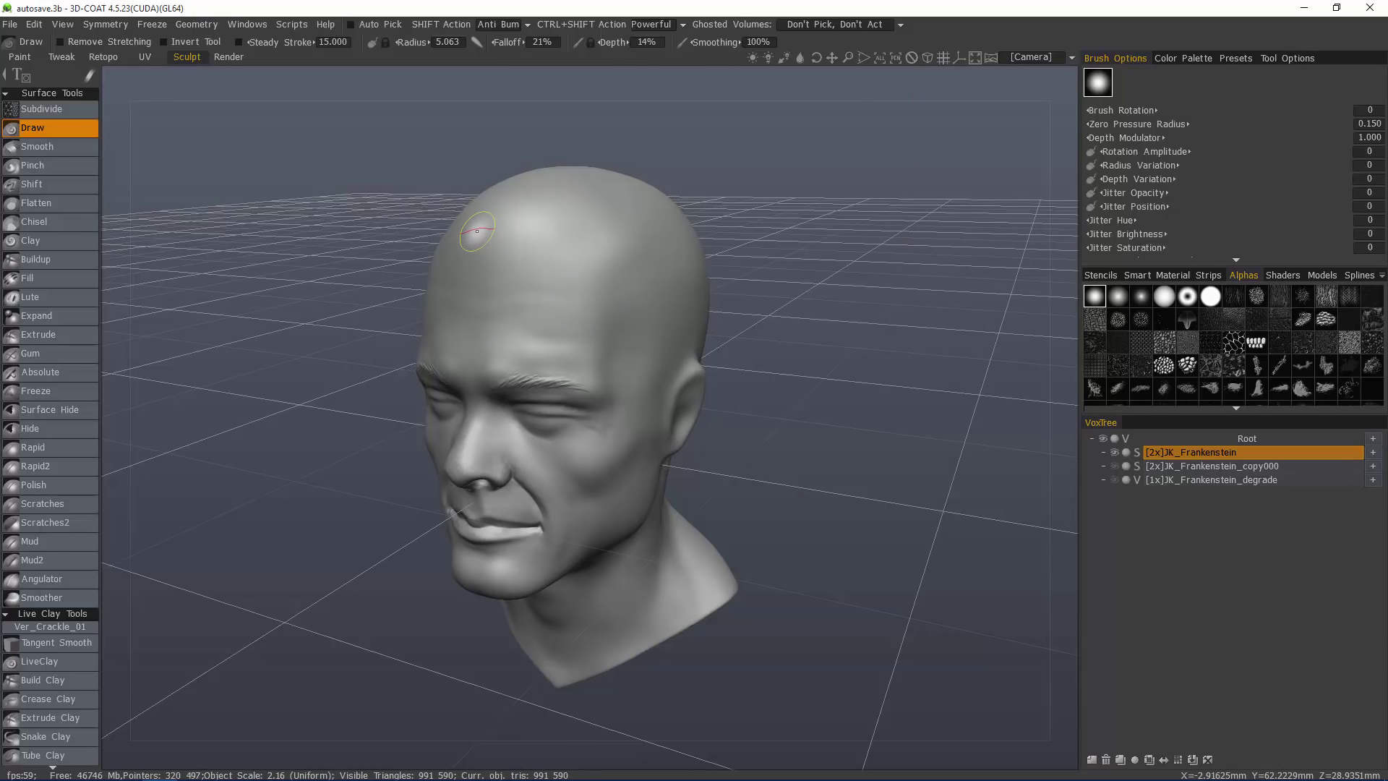
Orbit the camera around the head until it is seen from above and slightly in front.
{"action": "mouse_move", "coordinate": [323, 247]}
{"action": "left_mouse_down"}
{"action": "mouse_move", "coordinate": [299, 244]}
{"action": "mouse_move", "coordinate": [337, 233]}
{"action": "mouse_move", "coordinate": [320, 299]}
{"action": "mouse_move", "coordinate": [306, 192]}
{"action": "mouse_move", "coordinate": [282, 191]}
{"action": "mouse_move", "coordinate": [380, 156]}
{"action": "mouse_move", "coordinate": [559, 166]}
{"action": "mouse_move", "coordinate": [660, 289]}
{"action": "mouse_move", "coordinate": [390, 232]}
{"action": "mouse_move", "coordinate": [210, 273]}
{"action": "mouse_move", "coordinate": [281, 251]}
{"action": "mouse_move", "coordinate": [237, 227]}
{"action": "mouse_move", "coordinate": [306, 245]}
{"action": "mouse_move", "coordinate": [458, 228]}
{"action": "left_mouse_up"}
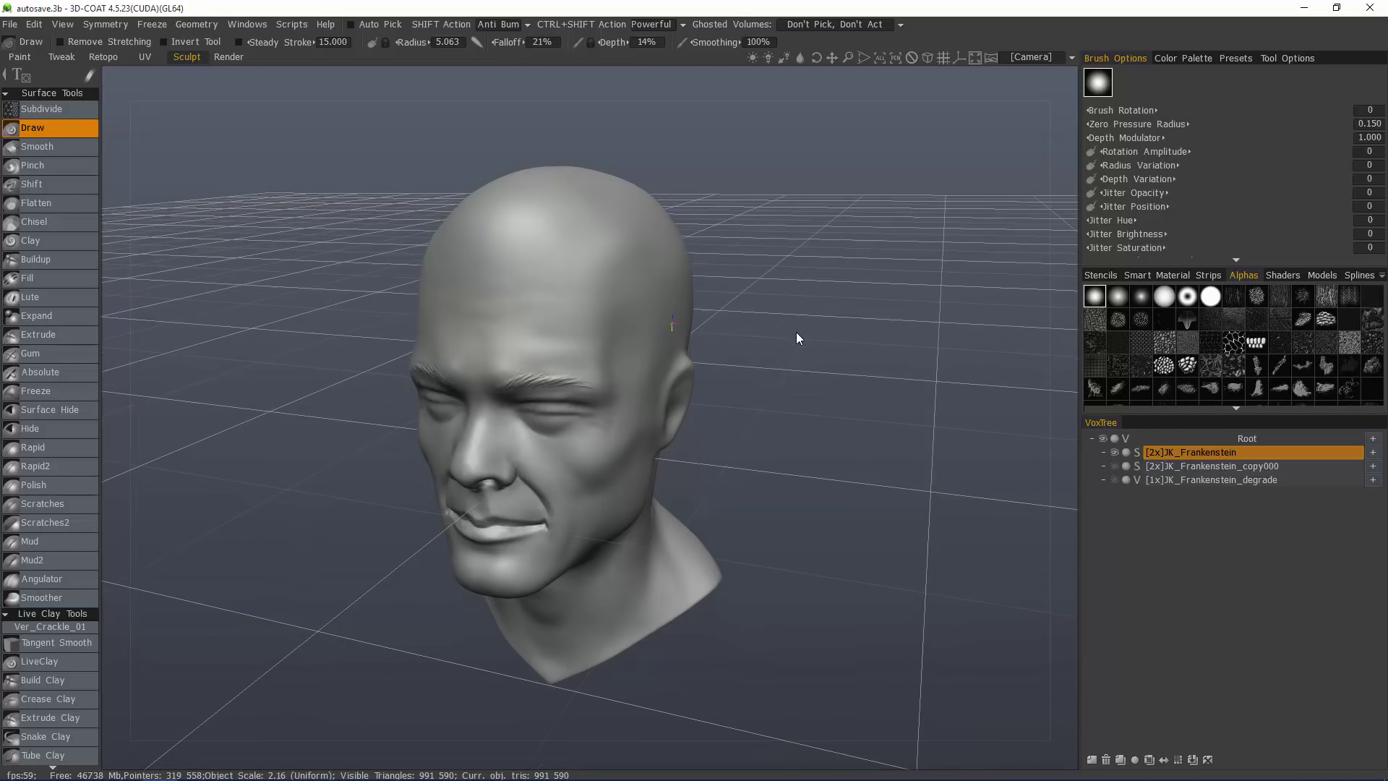
{"action": "left_click_drag", "start_coordinate": [796, 333], "coordinate": [817, 353]}
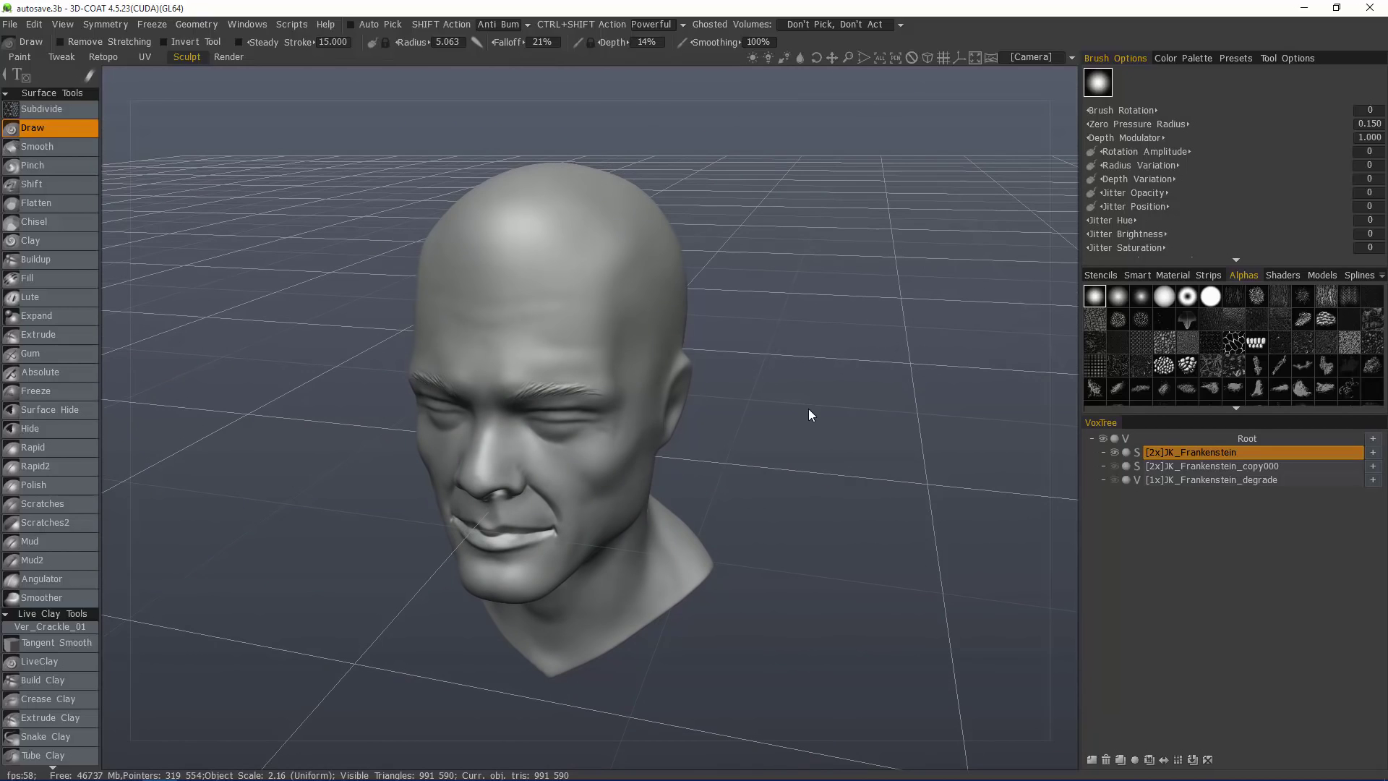
Select the 3D-Coat navigation preset and try Alt-navigating around the head.
{"action": "left_click", "coordinate": [1070, 58]}
{"action": "mouse_move", "coordinate": [1041, 75]}
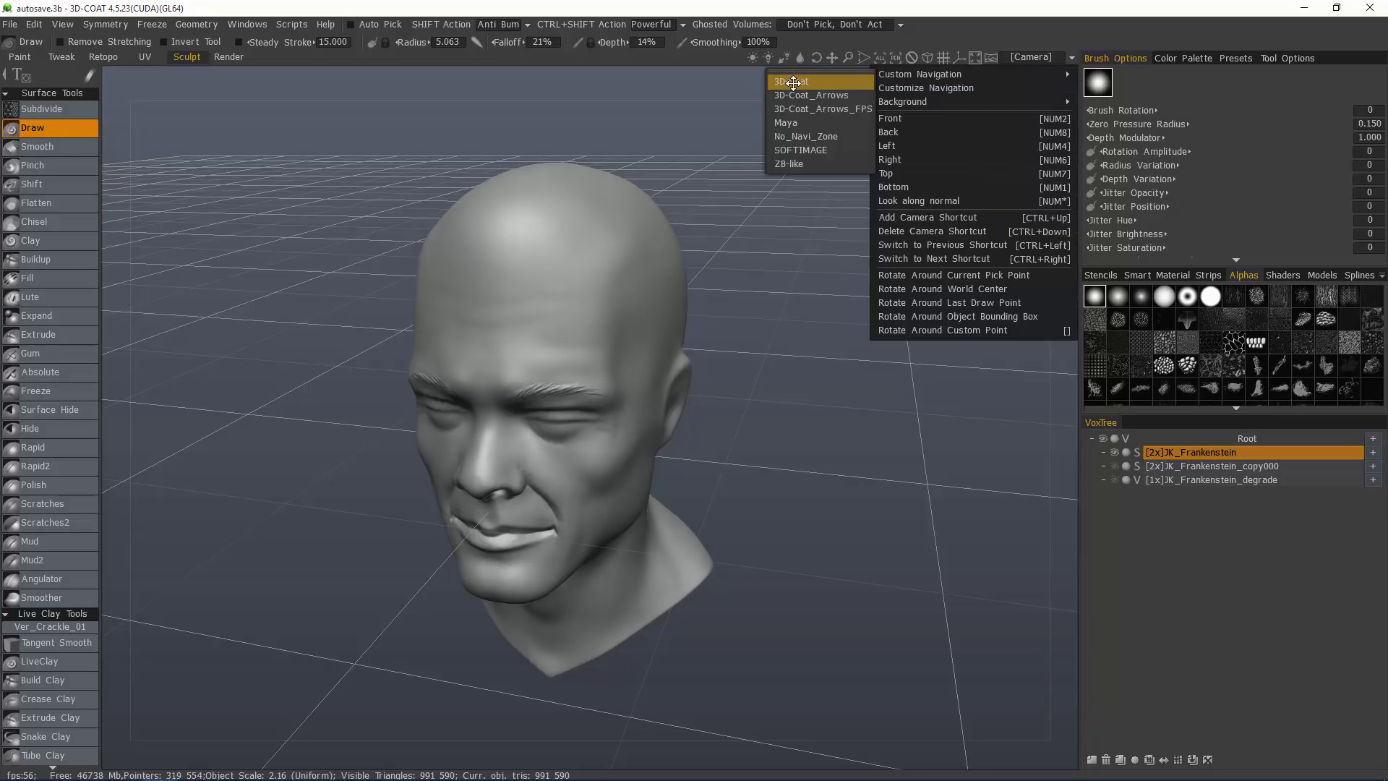
{"action": "left_click", "coordinate": [712, 71]}
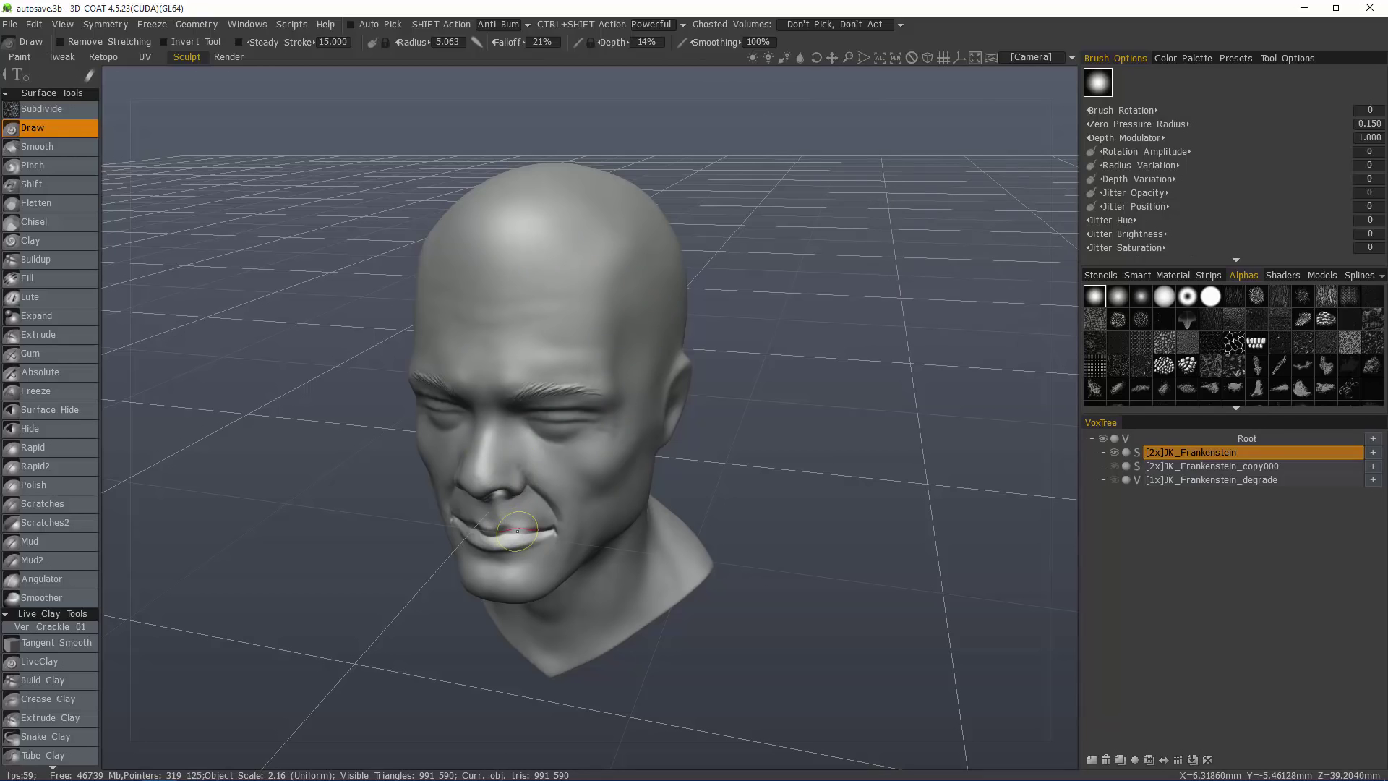
{"action": "key", "text": "alt"}
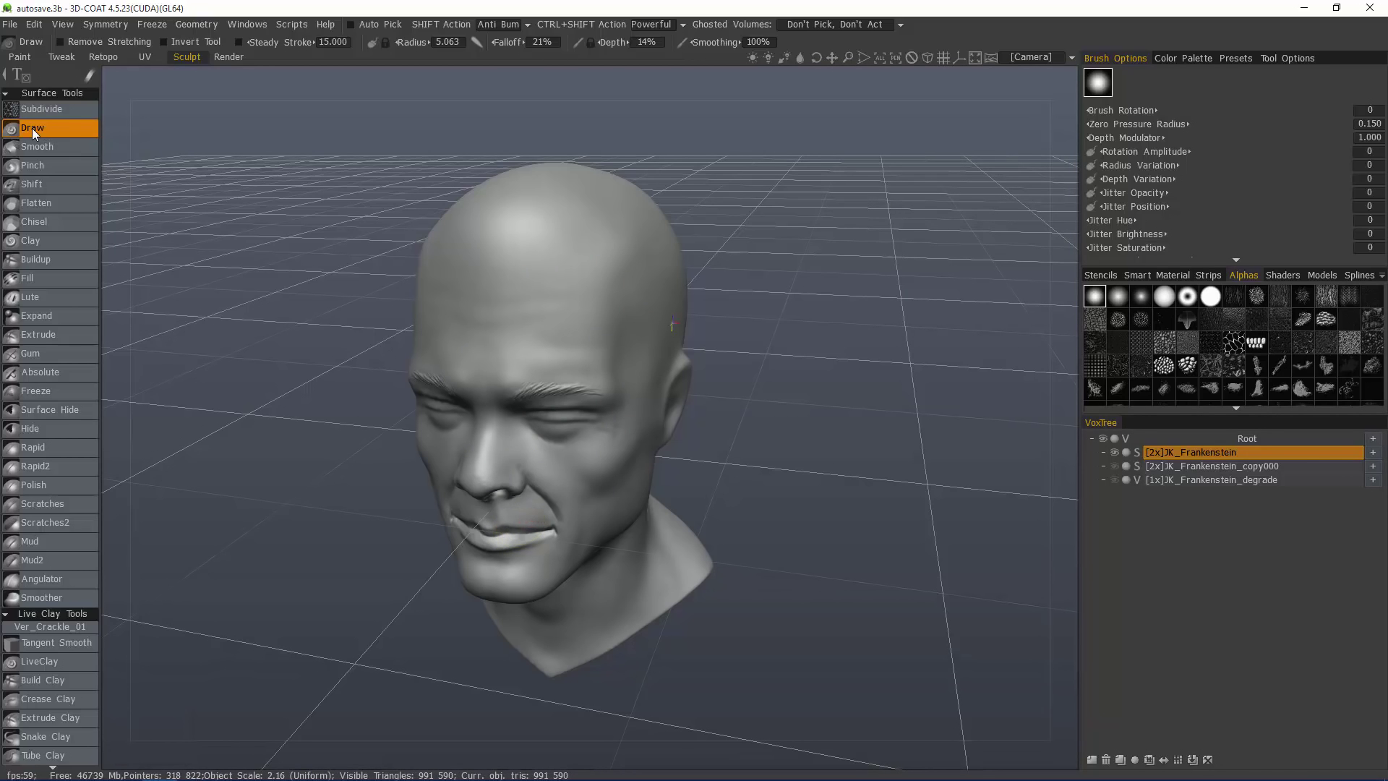
{"action": "key", "text": "alt"}
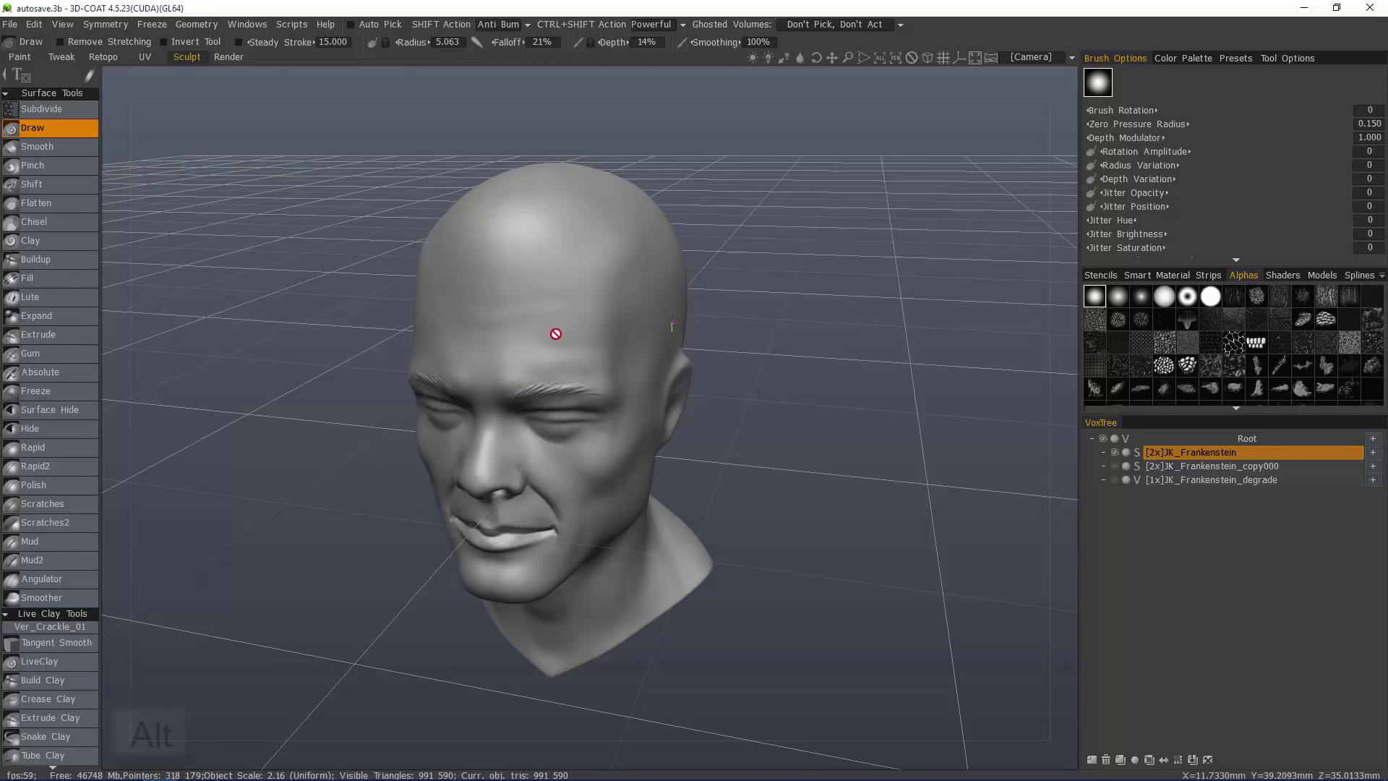
{"action": "key", "text": "alt"}
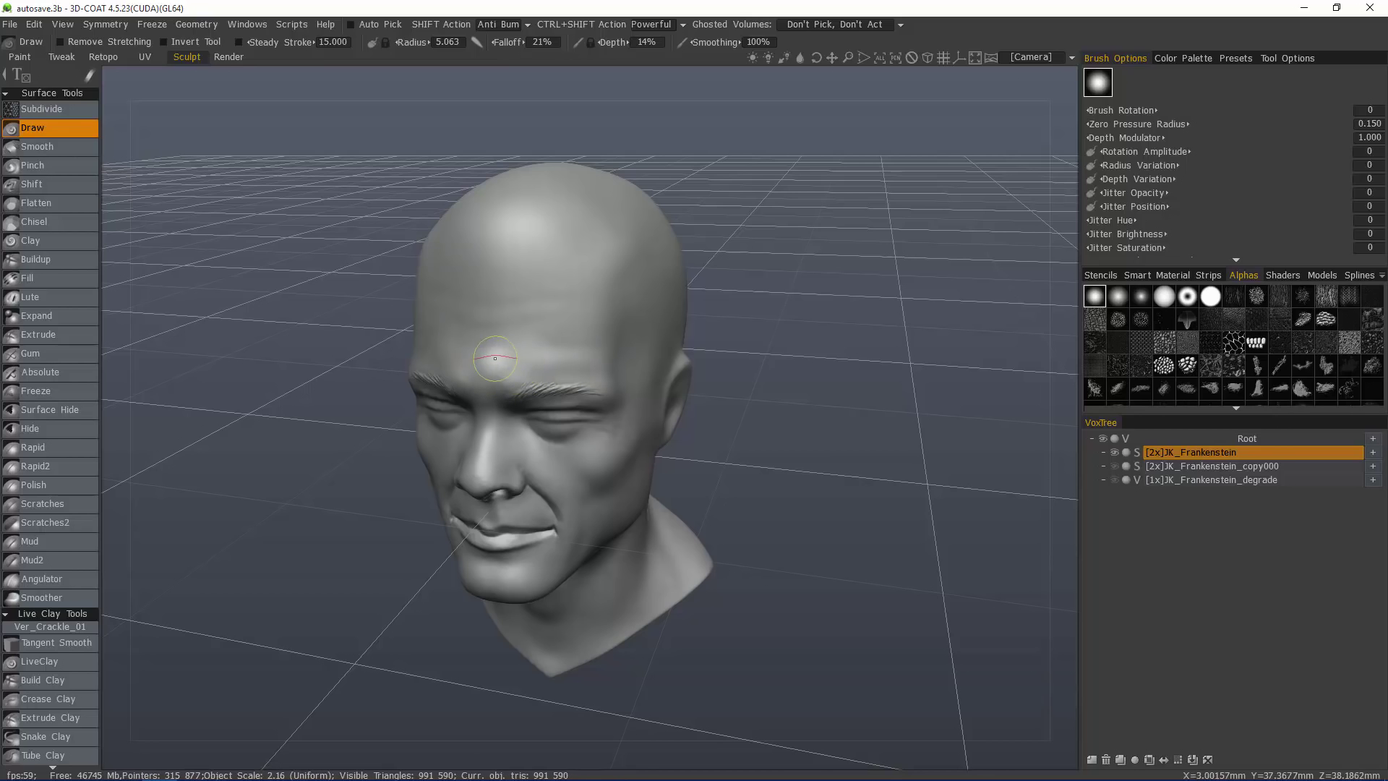
Set the pivot to Rotate Around Current Pick Point and Alt-orbit the head to face front.
{"action": "left_click", "coordinate": [1031, 56]}
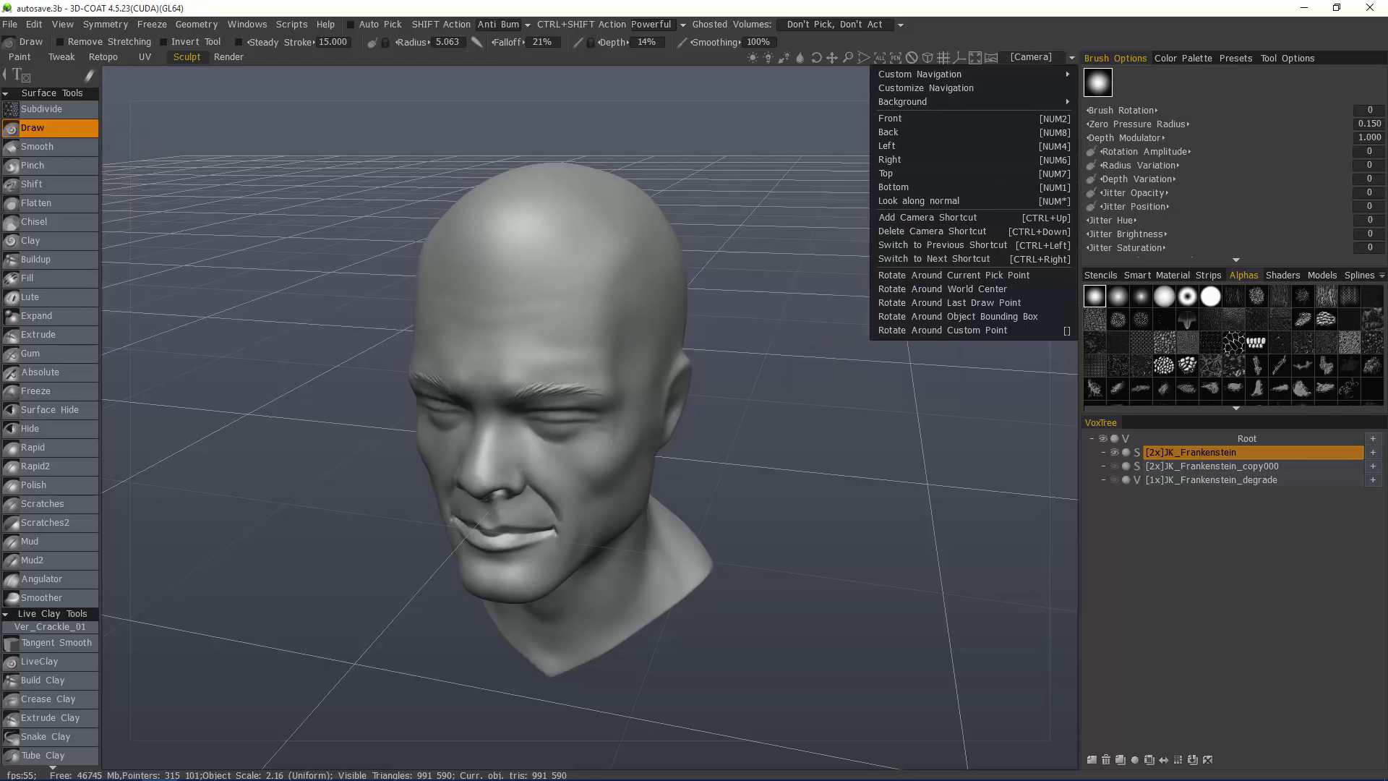
{"action": "left_click", "coordinate": [953, 275]}
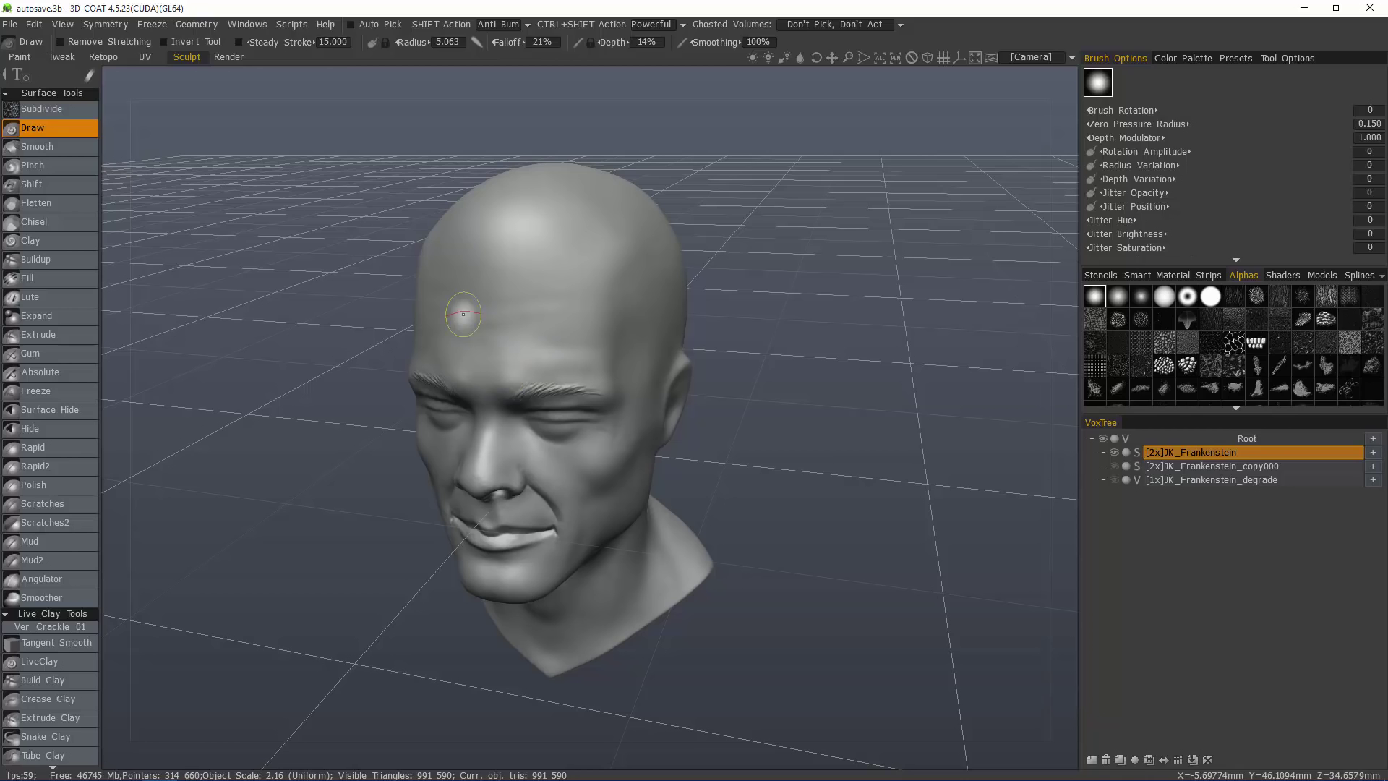
{"action": "left_click_drag", "start_coordinate": [512, 352], "coordinate": [499, 358], "text": "alt"}
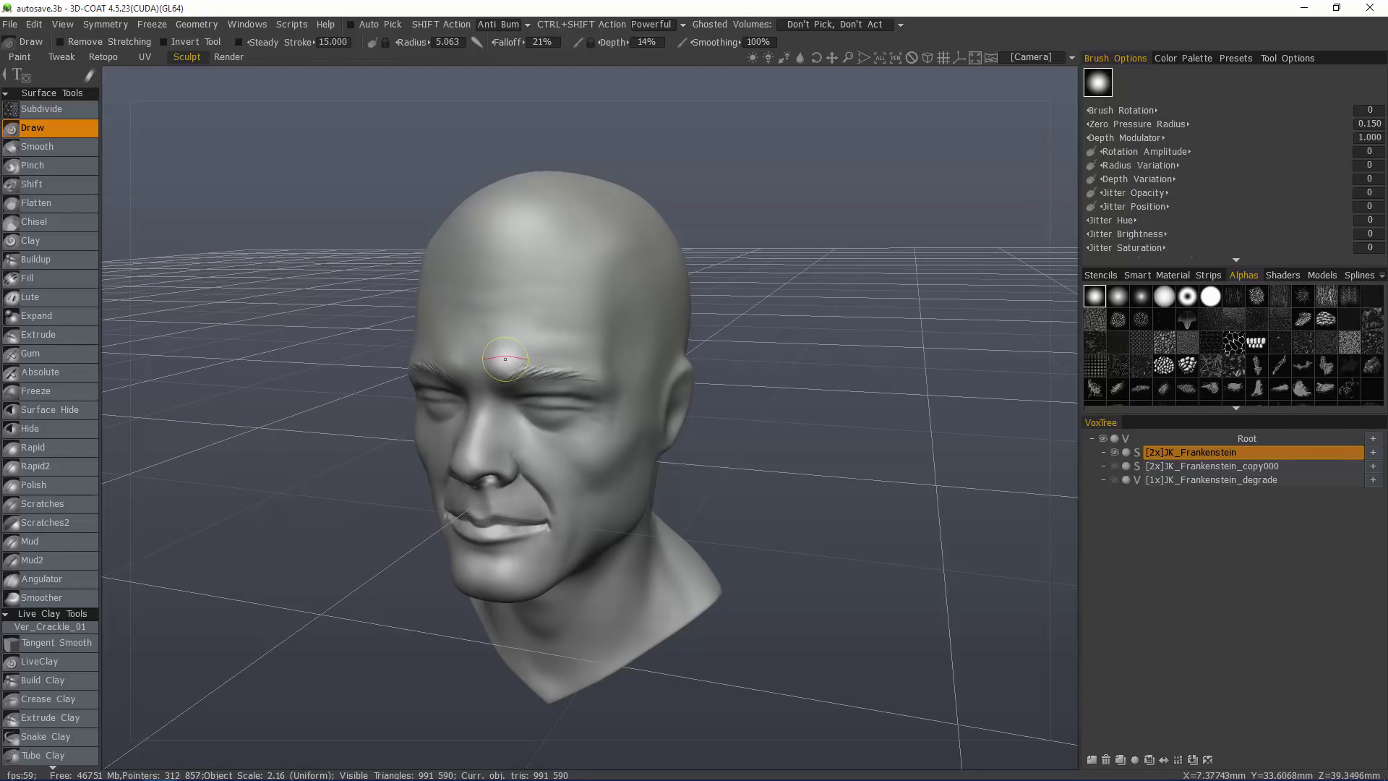
{"action": "key", "text": "alt"}
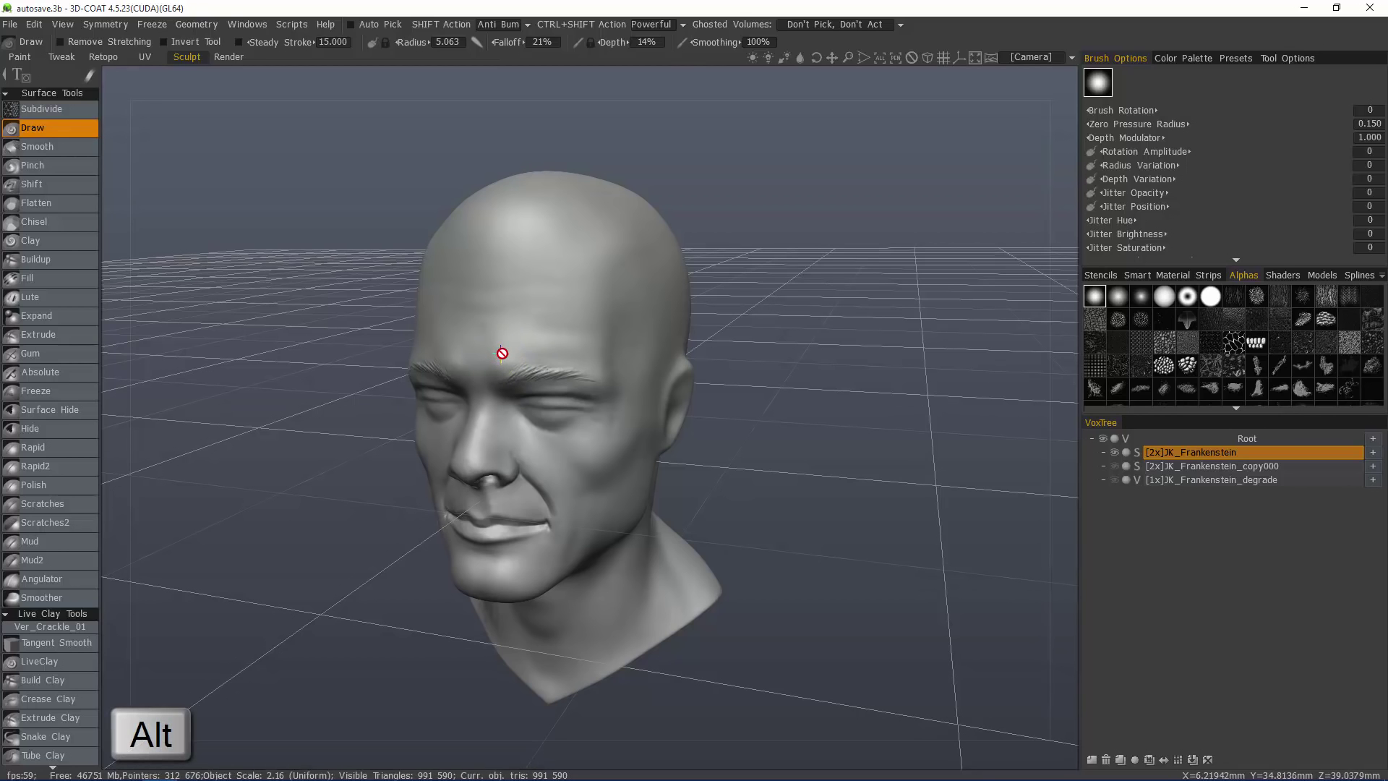
{"action": "mouse_move", "coordinate": [502, 353]}
{"action": "left_mouse_down", "text": "alt"}
{"action": "mouse_move", "coordinate": [756, 339]}
{"action": "mouse_move", "coordinate": [363, 352]}
{"action": "mouse_move", "coordinate": [363, 384]}
{"action": "mouse_move", "coordinate": [723, 370]}
{"action": "mouse_move", "coordinate": [687, 433]}
{"action": "mouse_move", "coordinate": [420, 411]}
{"action": "mouse_move", "coordinate": [330, 363]}
{"action": "mouse_move", "coordinate": [232, 347]}
{"action": "mouse_move", "coordinate": [387, 344]}
{"action": "mouse_move", "coordinate": [480, 315]}
{"action": "mouse_move", "coordinate": [499, 348]}
{"action": "mouse_move", "coordinate": [600, 366]}
{"action": "left_mouse_up", "text": "alt"}
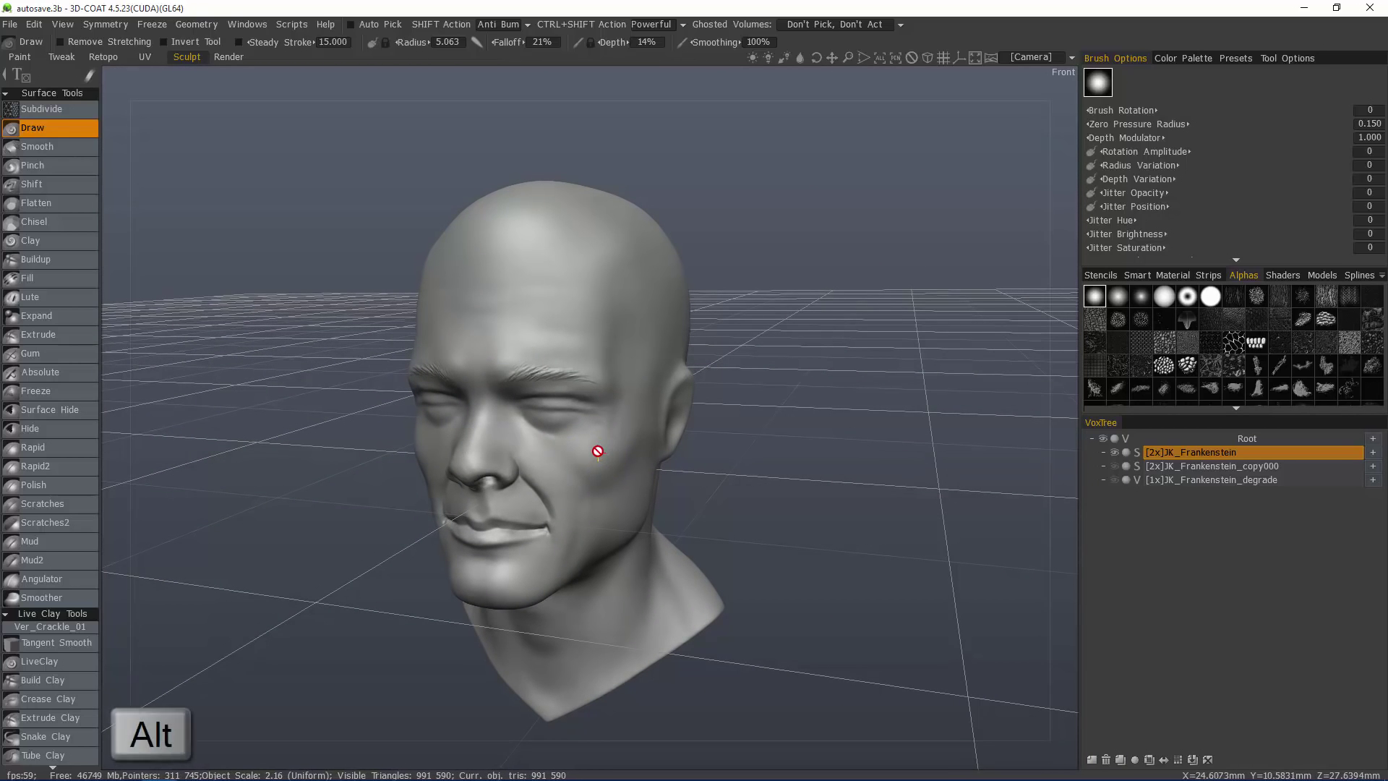
{"action": "left_click_drag", "start_coordinate": [604, 454], "coordinate": [445, 433], "text": "alt"}
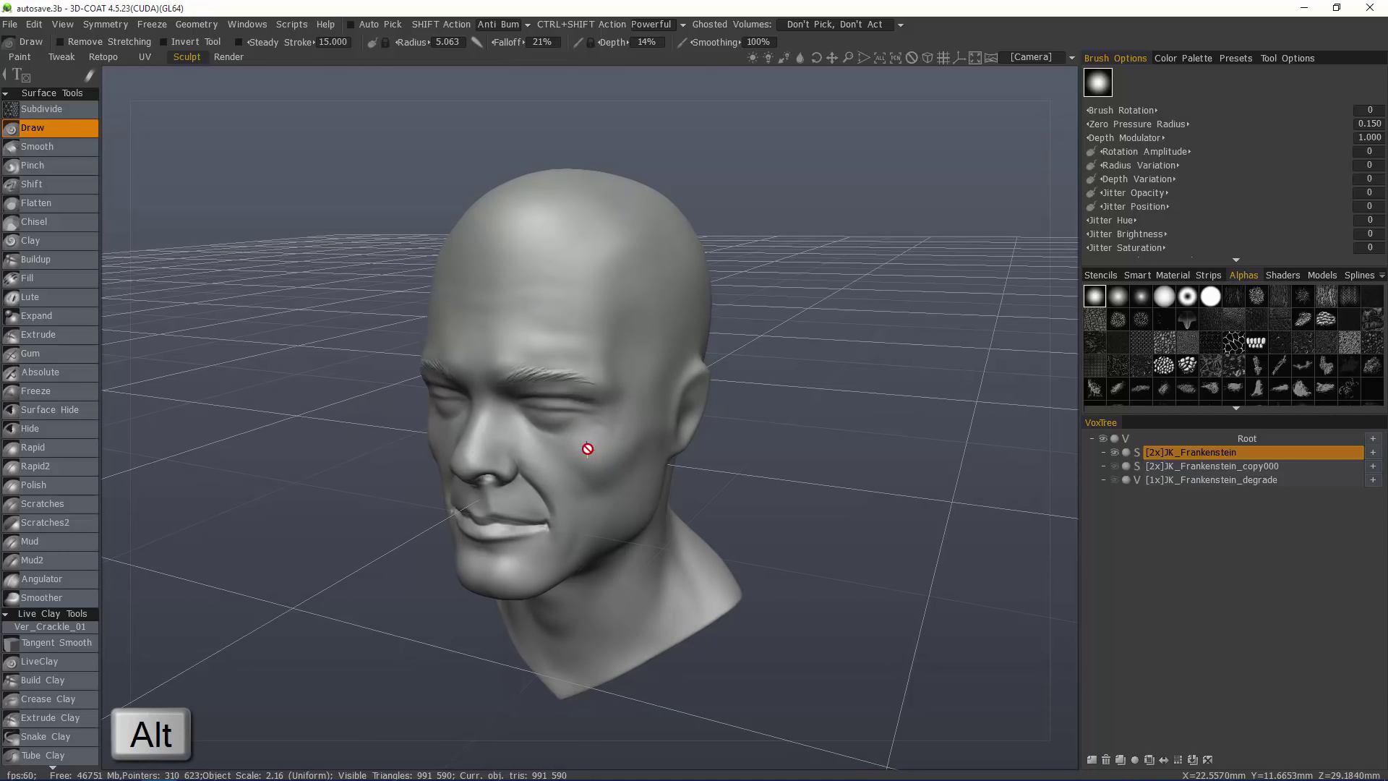
{"action": "scroll", "coordinate": [593, 450], "scroll_direction": "up", "scroll_amount": 3, "text": "alt"}
{"action": "scroll", "coordinate": [592, 451], "scroll_direction": "down", "scroll_amount": 5, "text": "alt"}
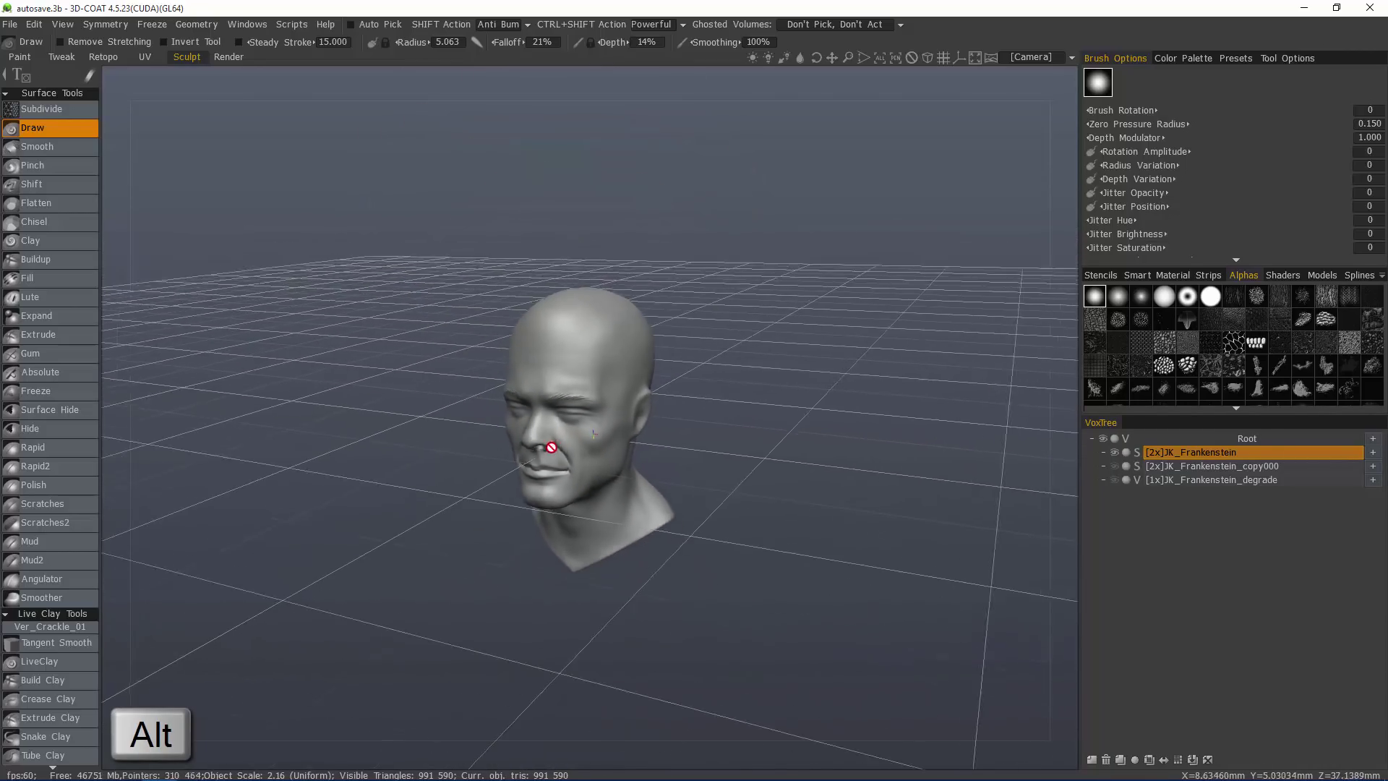
{"action": "scroll", "coordinate": [593, 449], "scroll_direction": "up", "scroll_amount": 3, "text": "alt"}
{"action": "scroll", "coordinate": [593, 449], "scroll_direction": "up", "scroll_amount": 2, "text": "alt"}
{"action": "scroll", "coordinate": [601, 443], "scroll_direction": "down", "scroll_amount": 4, "text": "alt"}
{"action": "scroll", "coordinate": [561, 455], "scroll_direction": "up", "scroll_amount": 4, "text": "alt"}
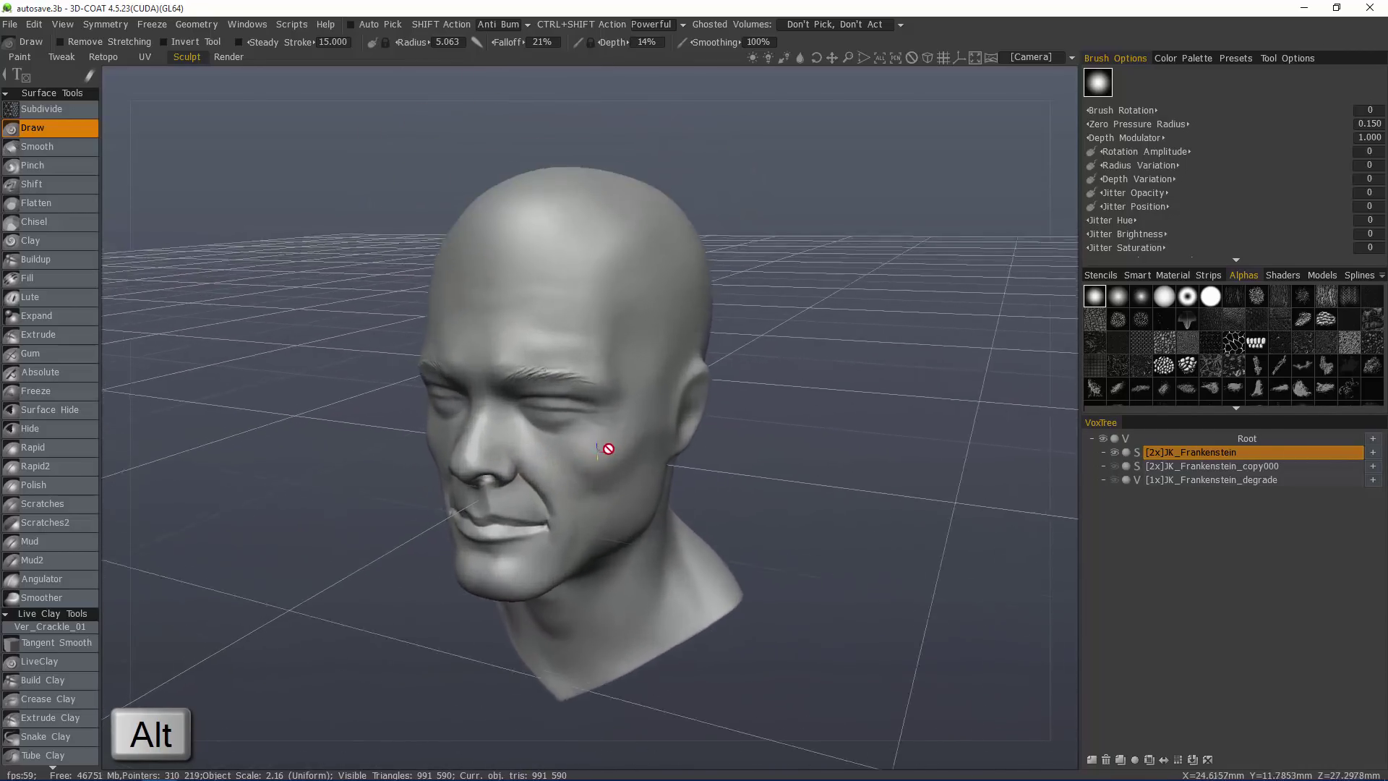
{"action": "scroll", "coordinate": [580, 445], "scroll_direction": "down", "scroll_amount": 4, "text": "alt"}
{"action": "scroll", "coordinate": [583, 446], "scroll_direction": "up", "scroll_amount": 5, "text": "alt"}
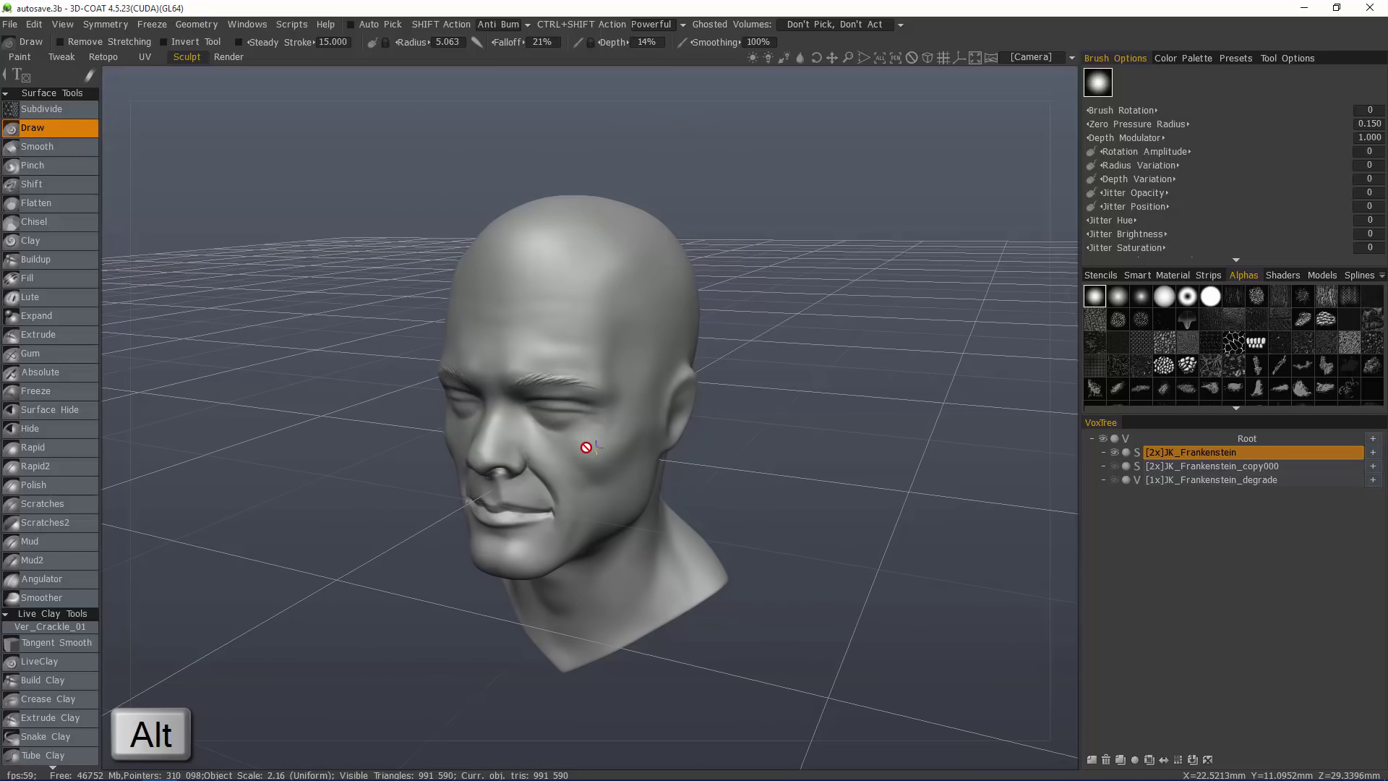
{"action": "mouse_move", "coordinate": [593, 449]}
{"action": "middle_mouse_down", "text": "alt"}
{"action": "mouse_move", "coordinate": [579, 437]}
{"action": "mouse_move", "coordinate": [645, 409]}
{"action": "mouse_move", "coordinate": [611, 515]}
{"action": "mouse_move", "coordinate": [684, 446]}
{"action": "mouse_move", "coordinate": [706, 470]}
{"action": "mouse_move", "coordinate": [535, 474]}
{"action": "mouse_move", "coordinate": [573, 436]}
{"action": "mouse_move", "coordinate": [586, 454]}
{"action": "middle_mouse_up", "text": "alt"}
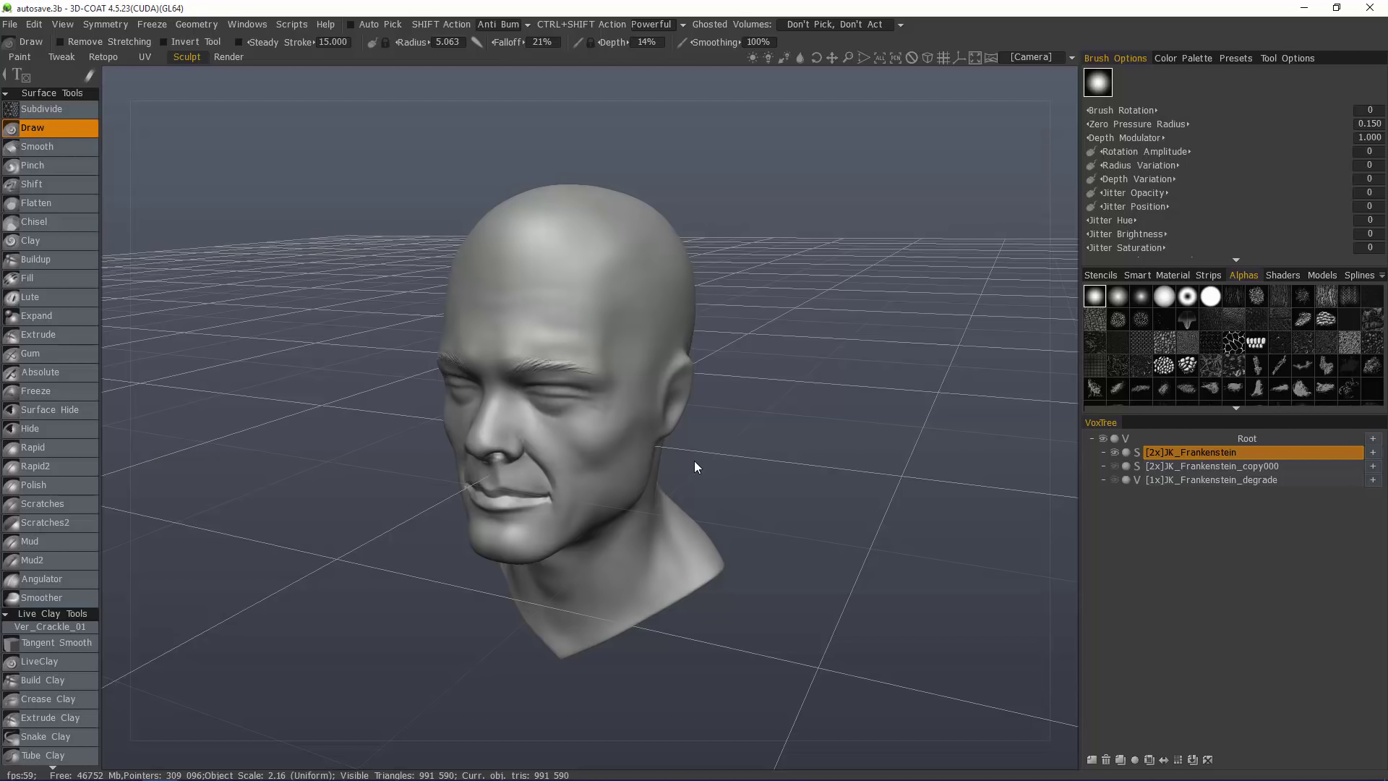
Orbit, tilt and zoom out around the head to inspect it from several angles.
{"action": "left_click_drag", "start_coordinate": [693, 463], "coordinate": [705, 369]}
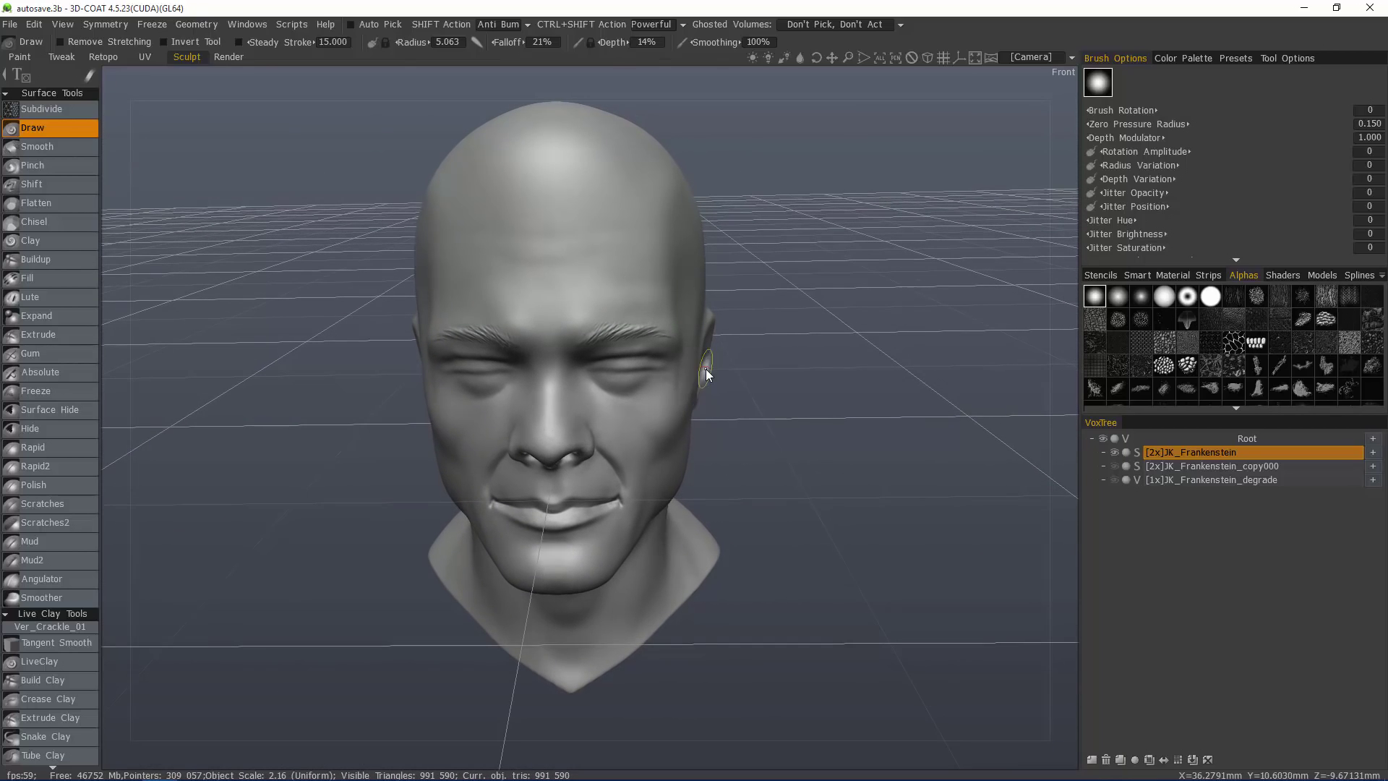
{"action": "mouse_move", "coordinate": [286, 370]}
{"action": "left_mouse_down"}
{"action": "mouse_move", "coordinate": [289, 393]}
{"action": "mouse_move", "coordinate": [286, 381]}
{"action": "left_mouse_up"}
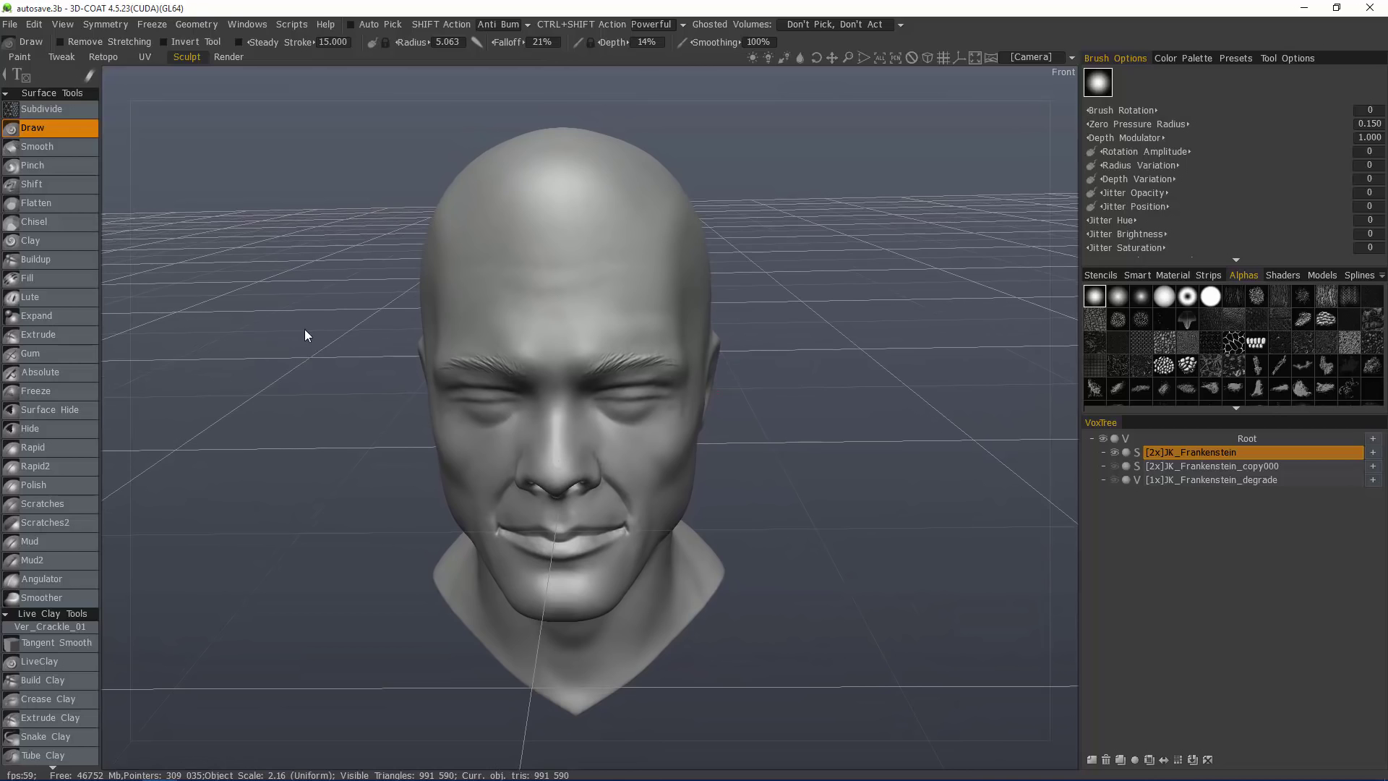
{"action": "left_click_drag", "start_coordinate": [305, 335], "coordinate": [319, 370]}
{"action": "scroll", "coordinate": [323, 385], "scroll_direction": "down", "scroll_amount": 3}
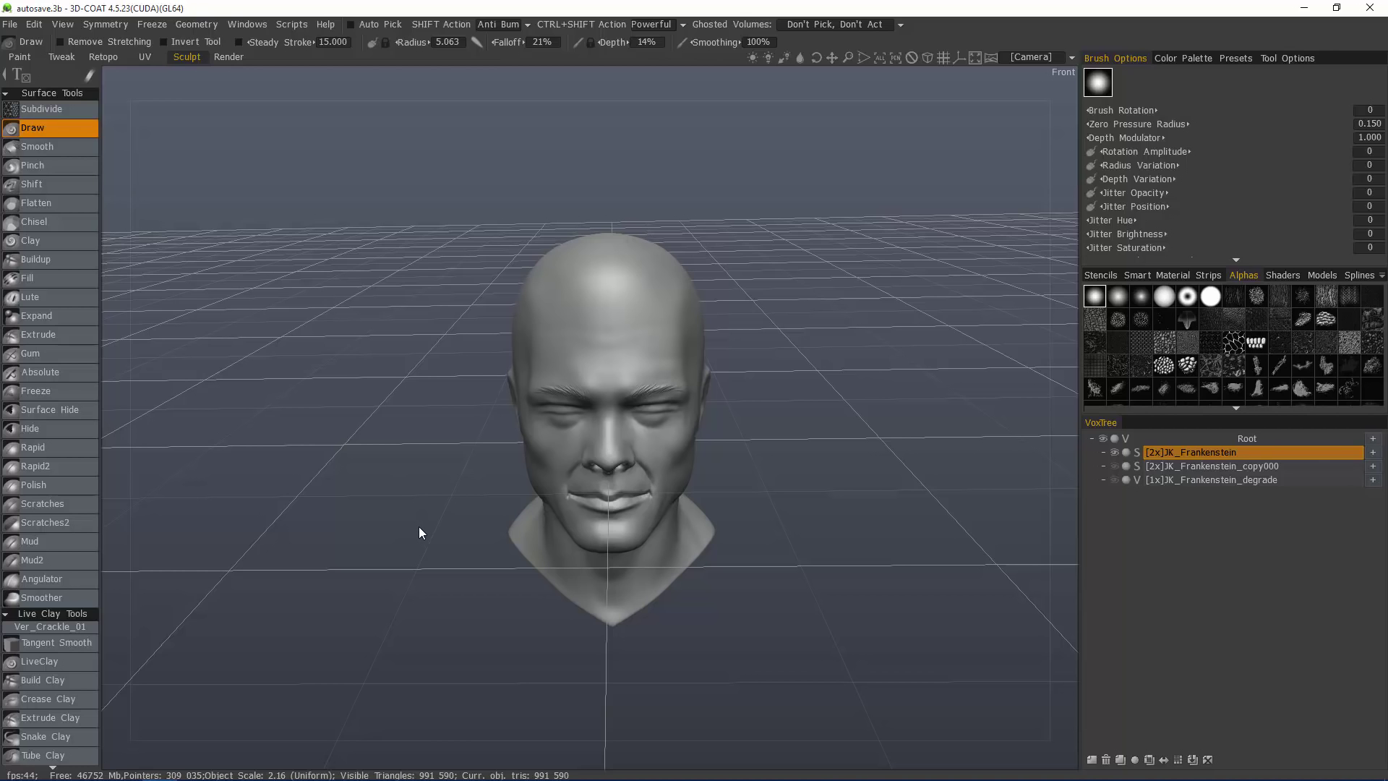
{"action": "mouse_move", "coordinate": [418, 526]}
{"action": "left_mouse_down"}
{"action": "mouse_move", "coordinate": [616, 454]}
{"action": "mouse_move", "coordinate": [643, 478]}
{"action": "left_mouse_up"}
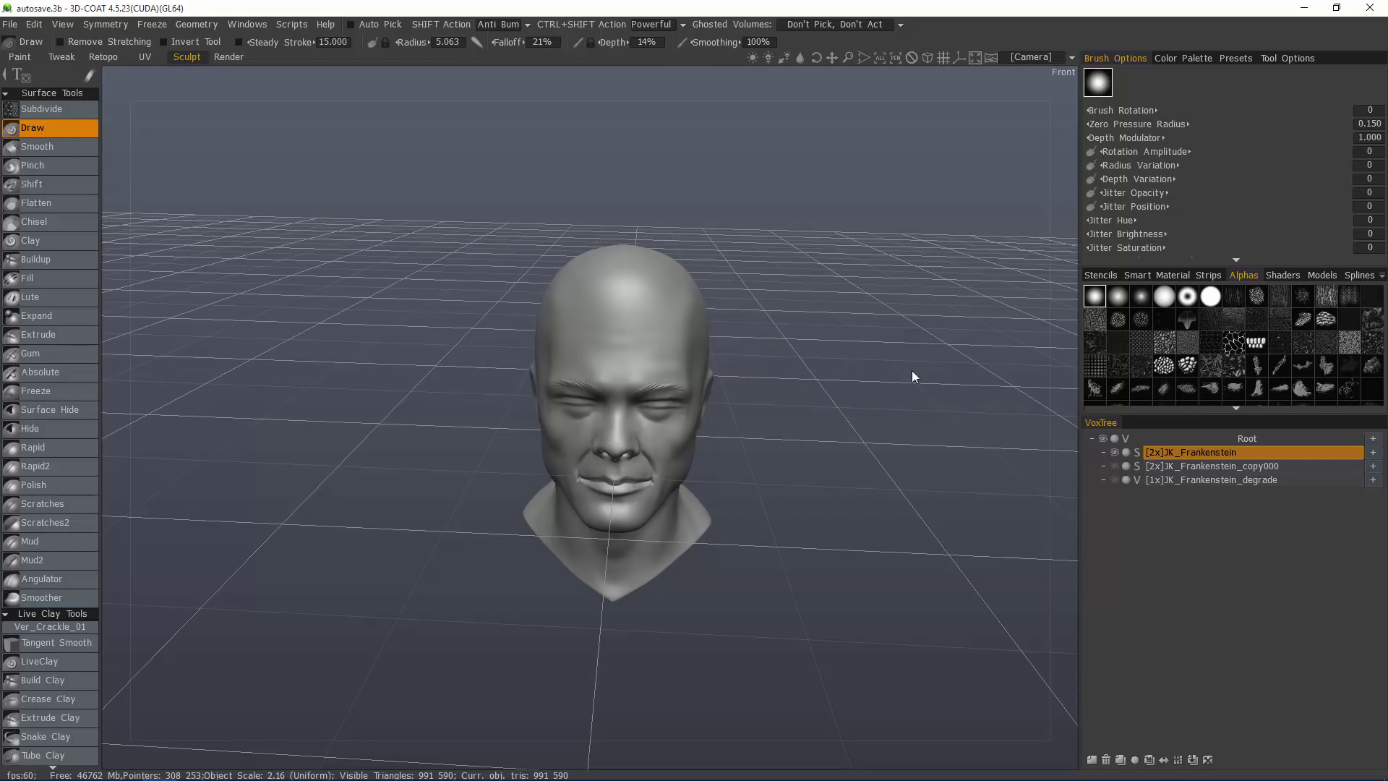
{"action": "left_click_drag", "start_coordinate": [988, 410], "coordinate": [795, 460]}
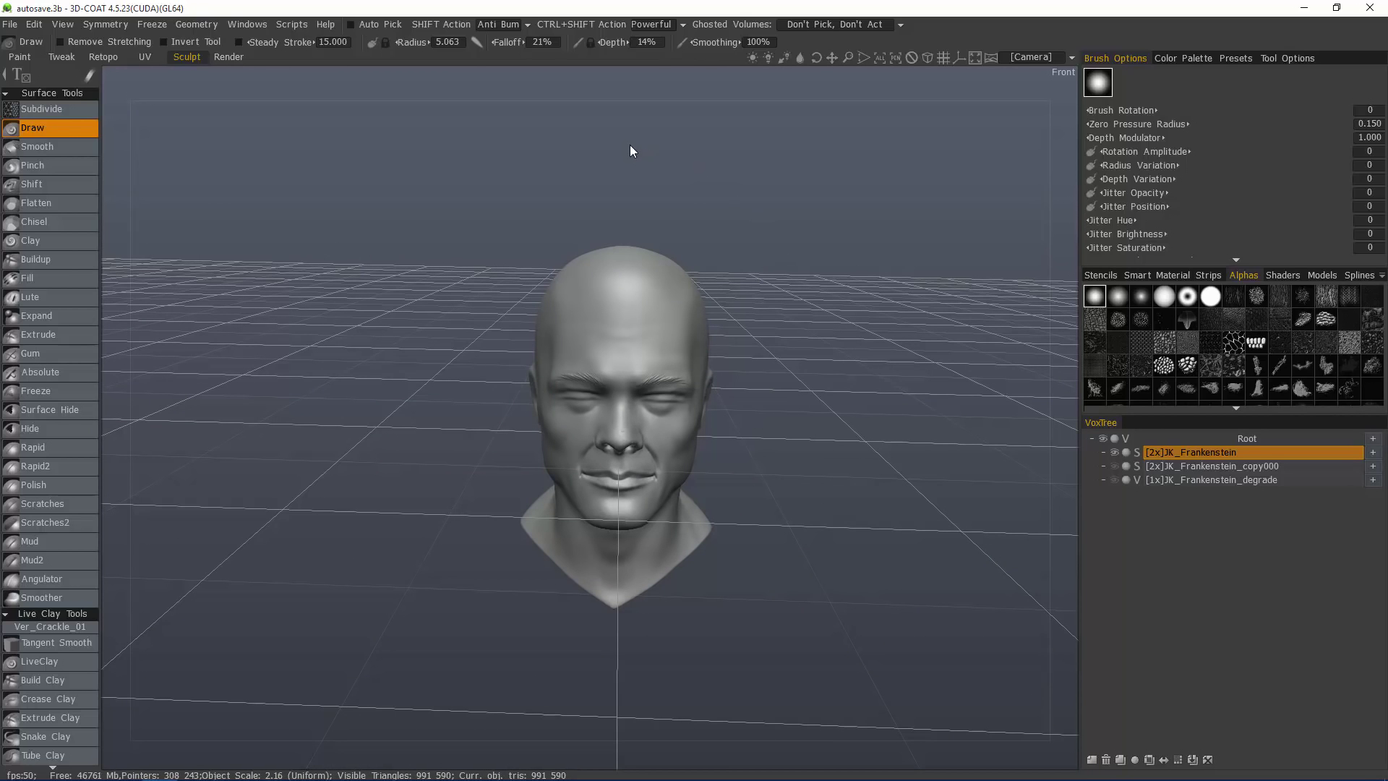
{"action": "left_click_drag", "start_coordinate": [631, 150], "coordinate": [694, 209]}
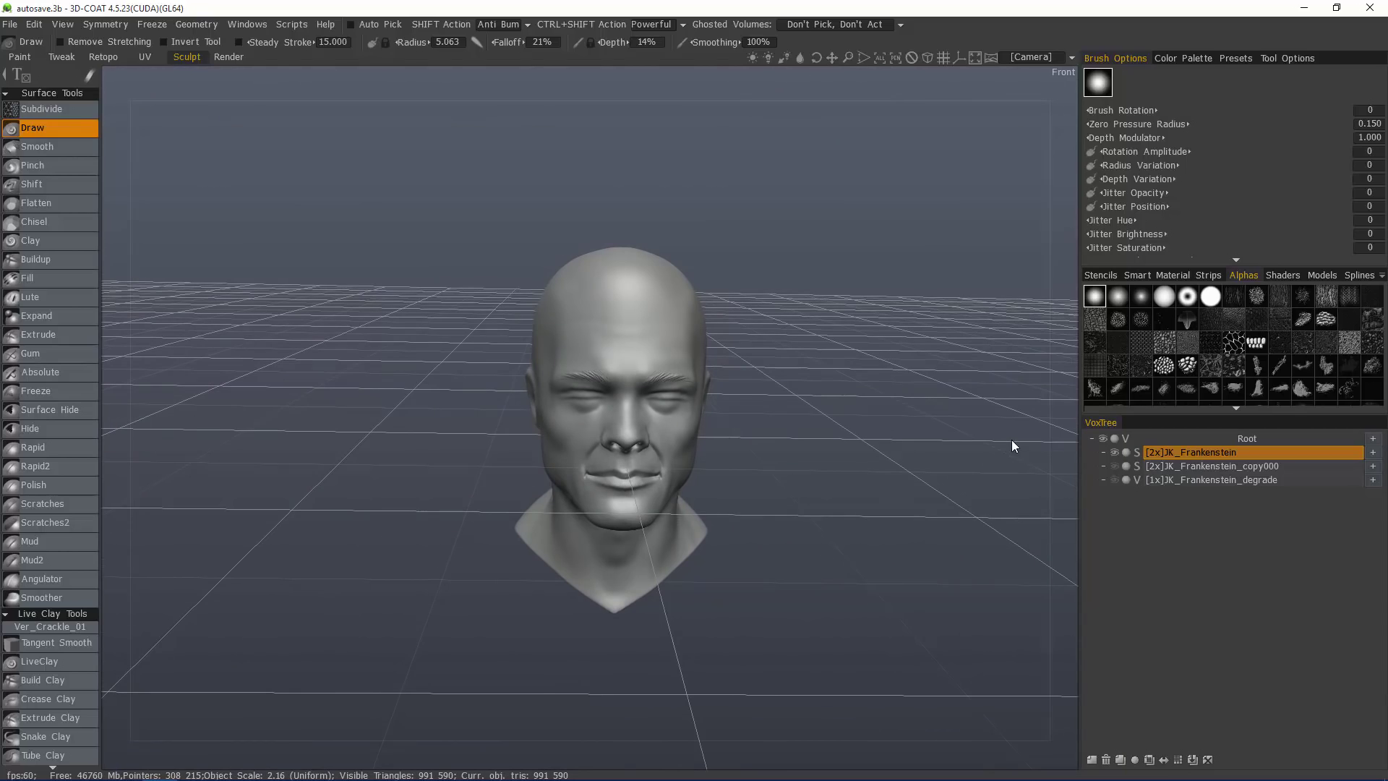
{"action": "left_click_drag", "start_coordinate": [990, 445], "coordinate": [277, 422]}
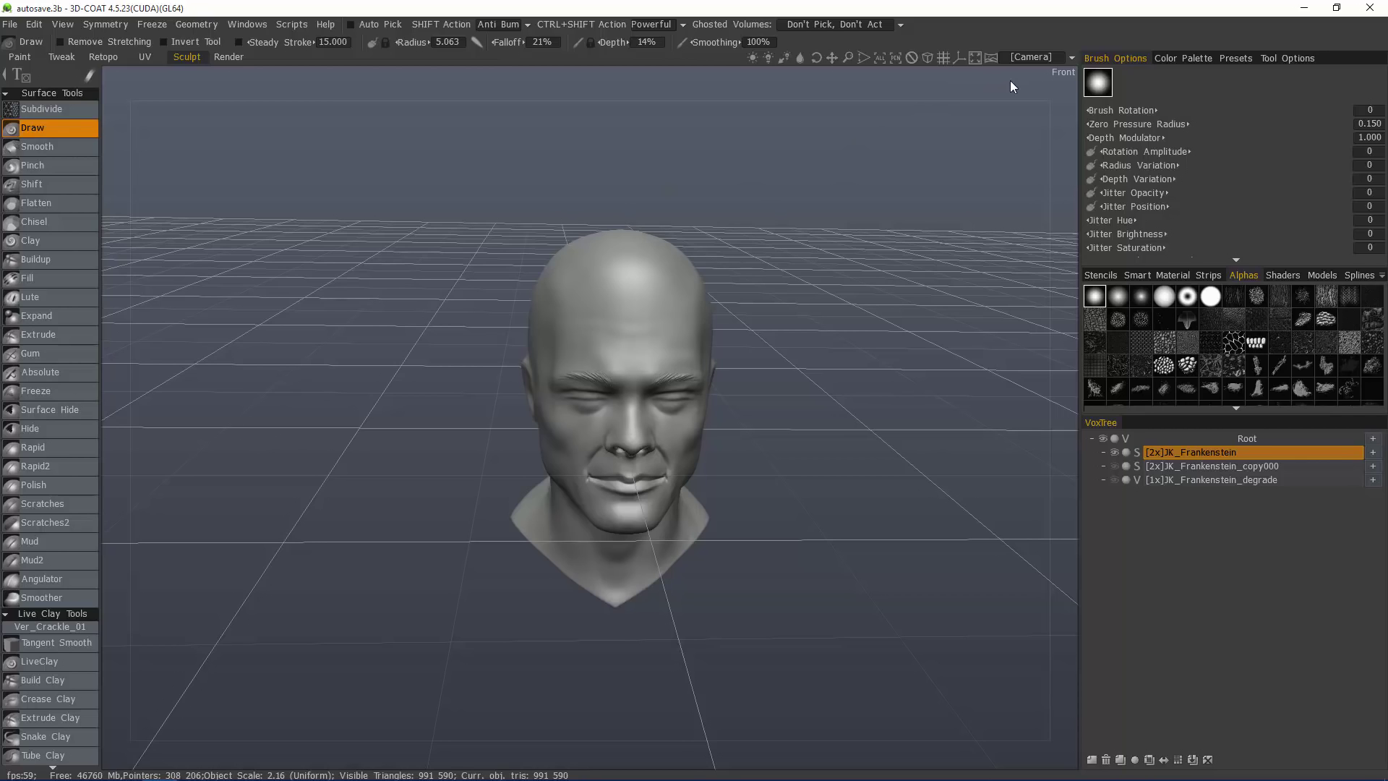
In Customize Navigation, change the SHIFT+RMB event from Blur panorama to Roll and confirm.
{"action": "left_click", "coordinate": [1063, 61]}
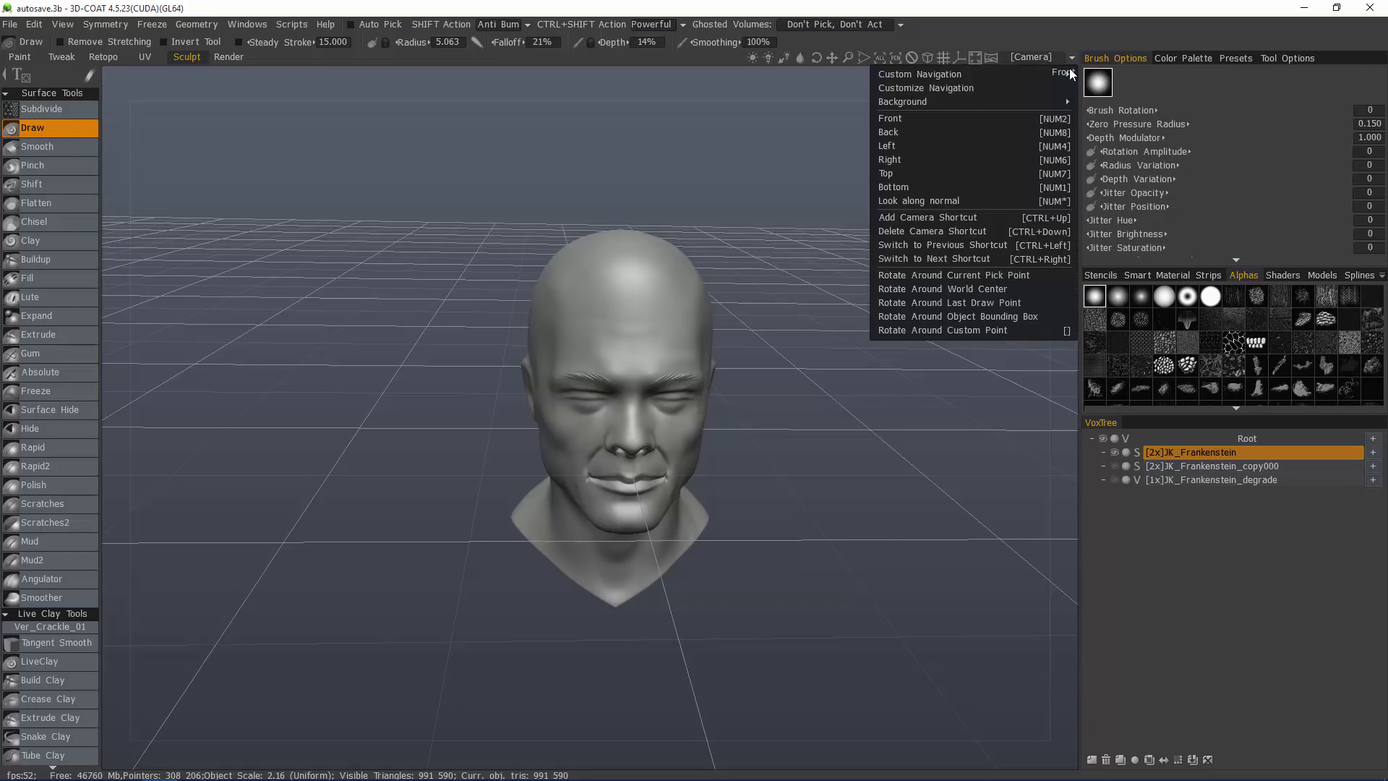
{"action": "left_click", "coordinate": [961, 89]}
{"action": "left_click_drag", "start_coordinate": [578, 91], "coordinate": [907, 102]}
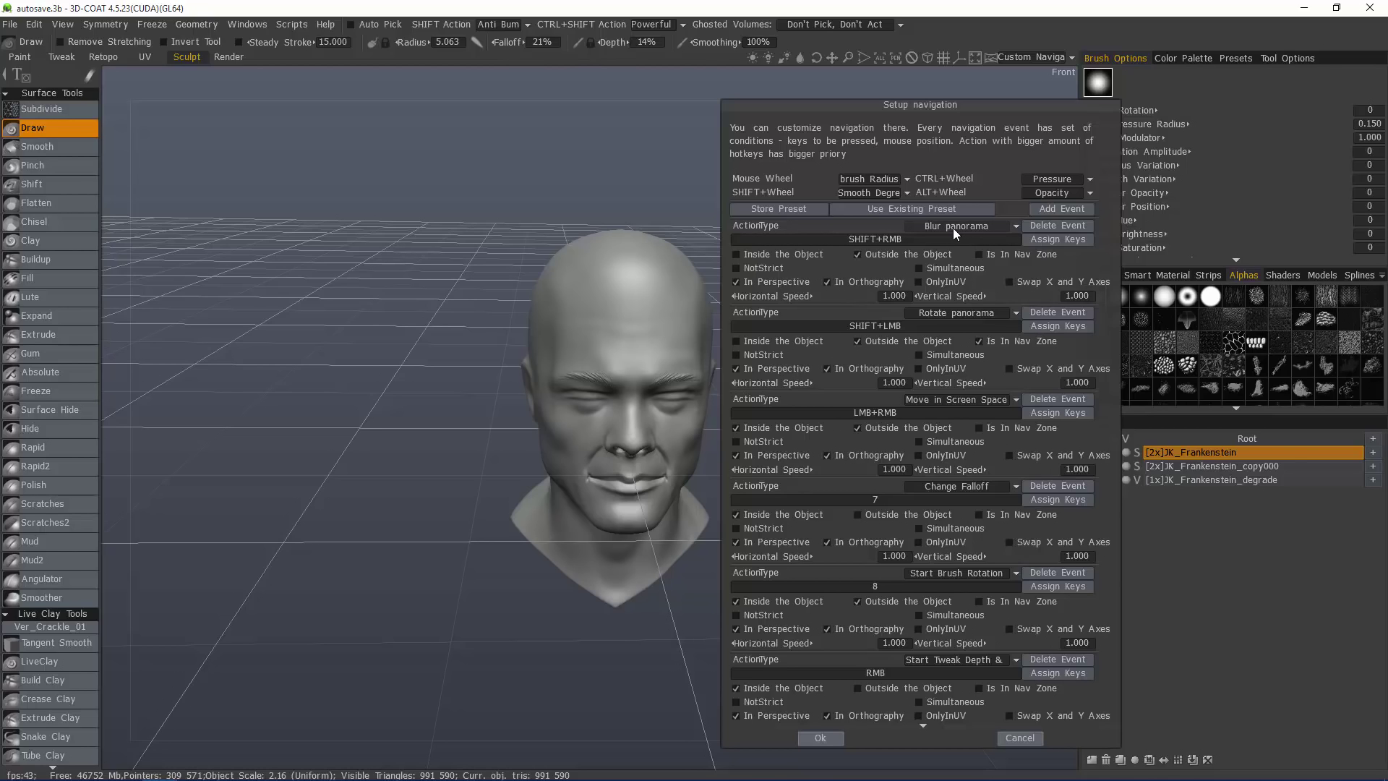
{"action": "left_click", "coordinate": [1017, 227]}
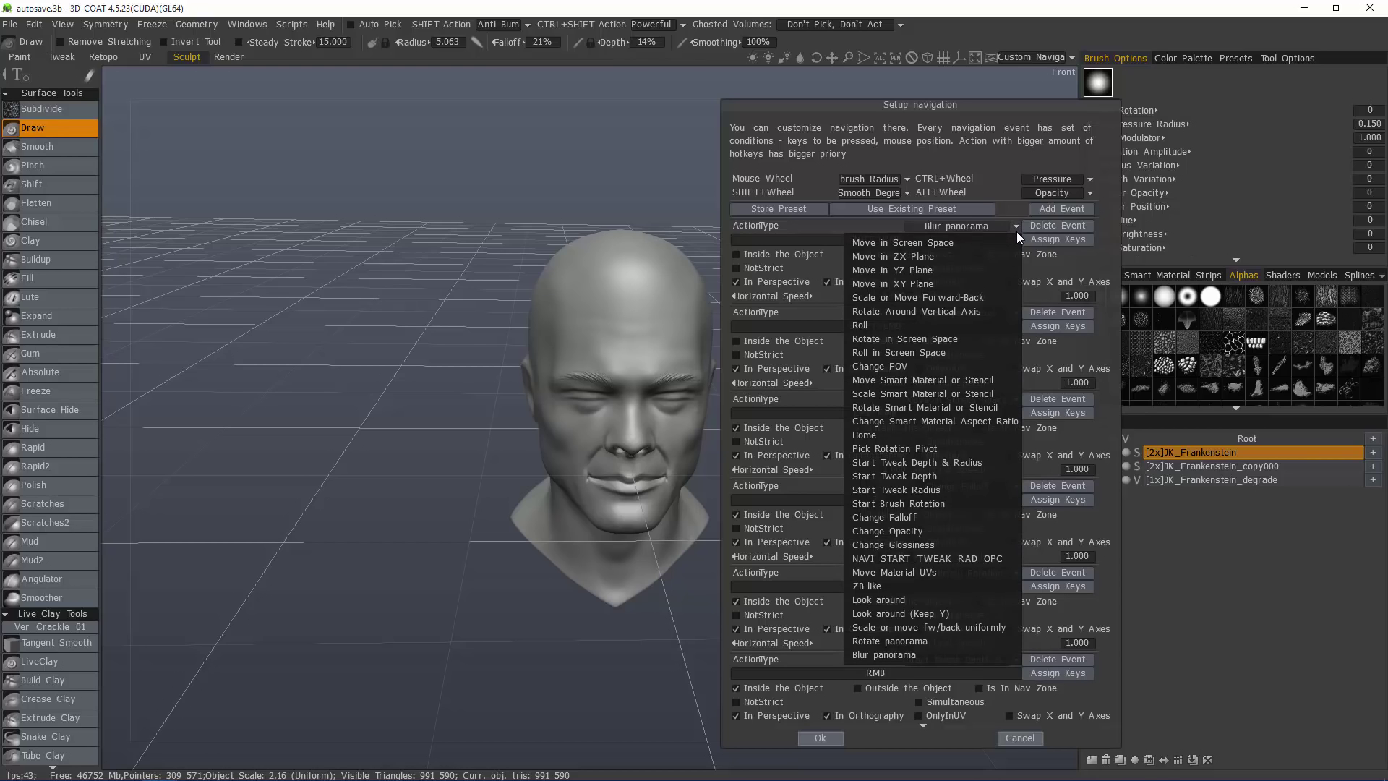
{"action": "left_click", "coordinate": [870, 325]}
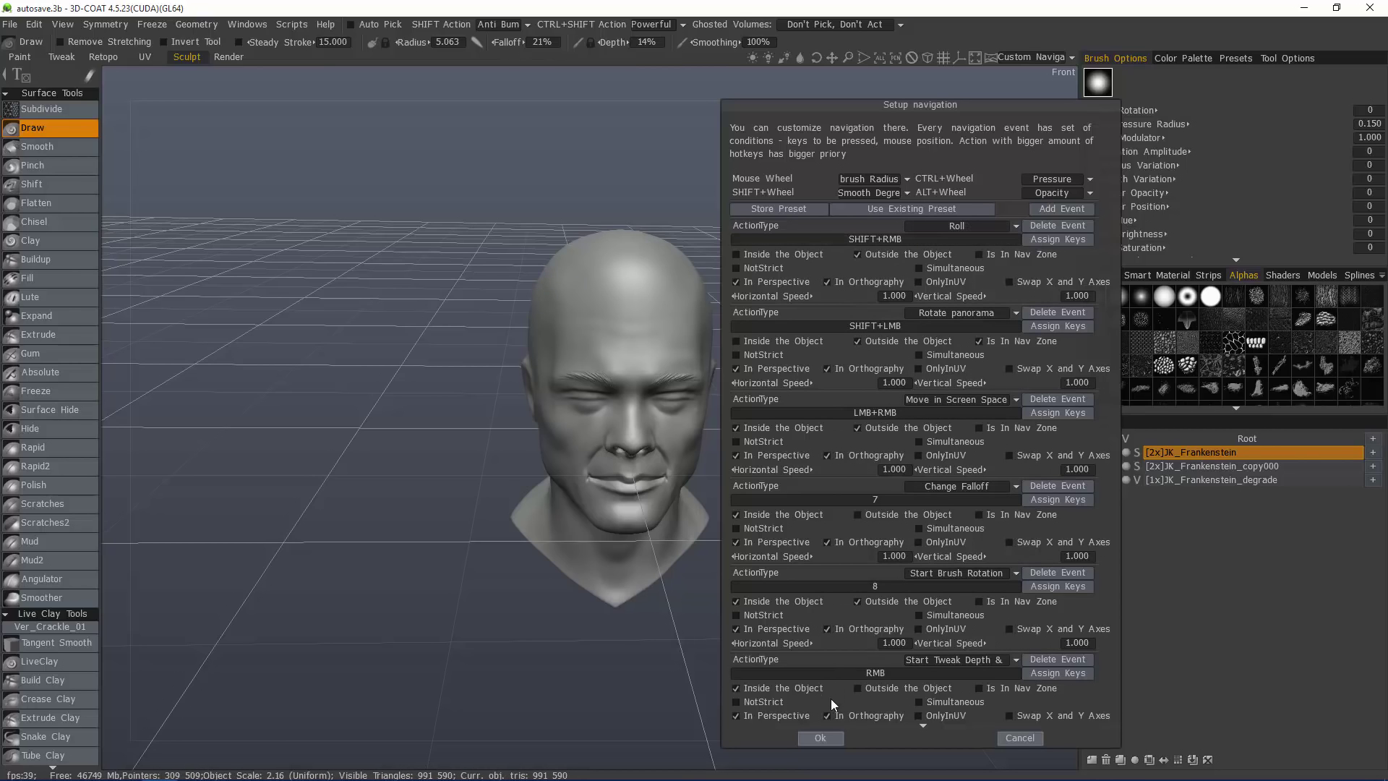
{"action": "left_click", "coordinate": [819, 738]}
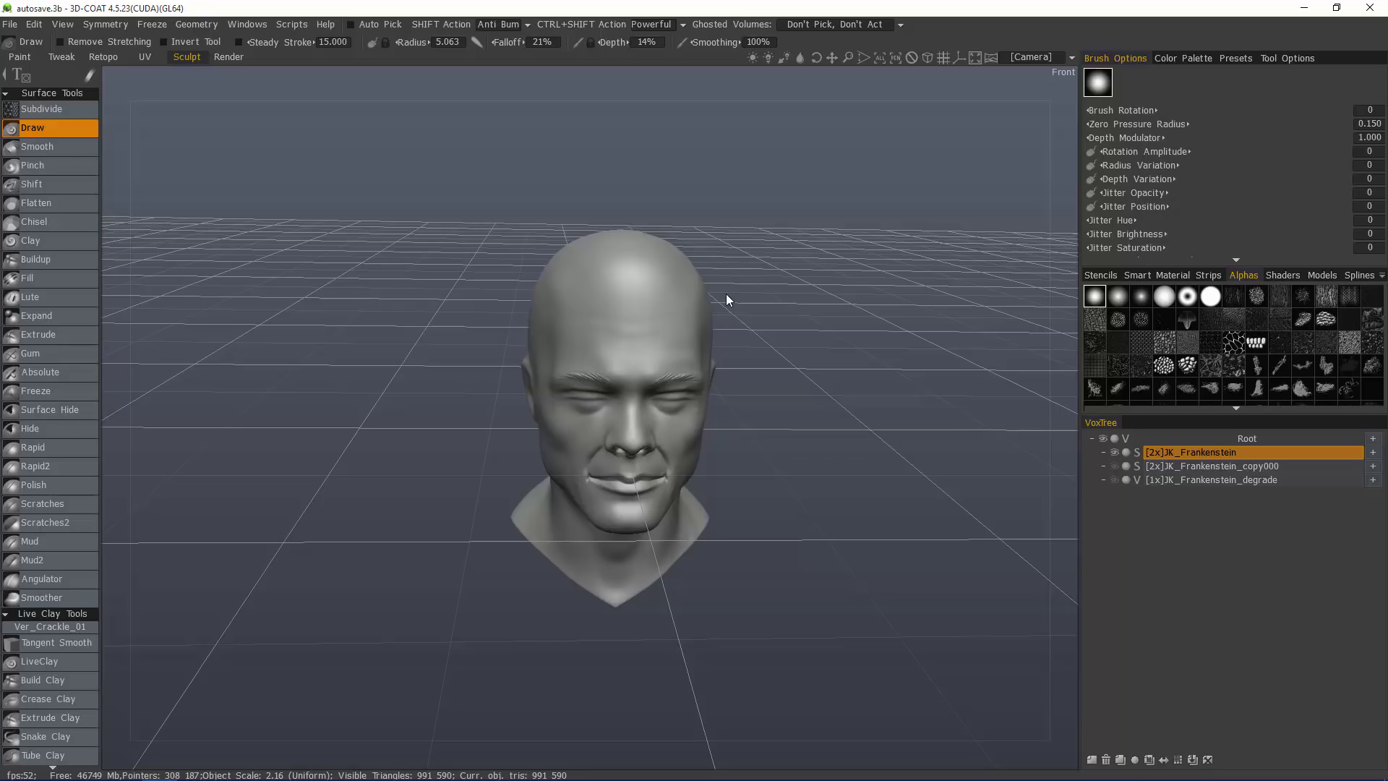
Orbit, roll and tip the view around the head to test the new Roll navigation.
{"action": "mouse_move", "coordinate": [955, 451]}
{"action": "left_mouse_down"}
{"action": "mouse_move", "coordinate": [970, 437]}
{"action": "mouse_move", "coordinate": [893, 365]}
{"action": "mouse_move", "coordinate": [918, 475]}
{"action": "mouse_move", "coordinate": [957, 328]}
{"action": "mouse_move", "coordinate": [955, 497]}
{"action": "mouse_move", "coordinate": [947, 419]}
{"action": "mouse_move", "coordinate": [930, 413]}
{"action": "mouse_move", "coordinate": [936, 446]}
{"action": "mouse_move", "coordinate": [959, 454]}
{"action": "left_mouse_up"}
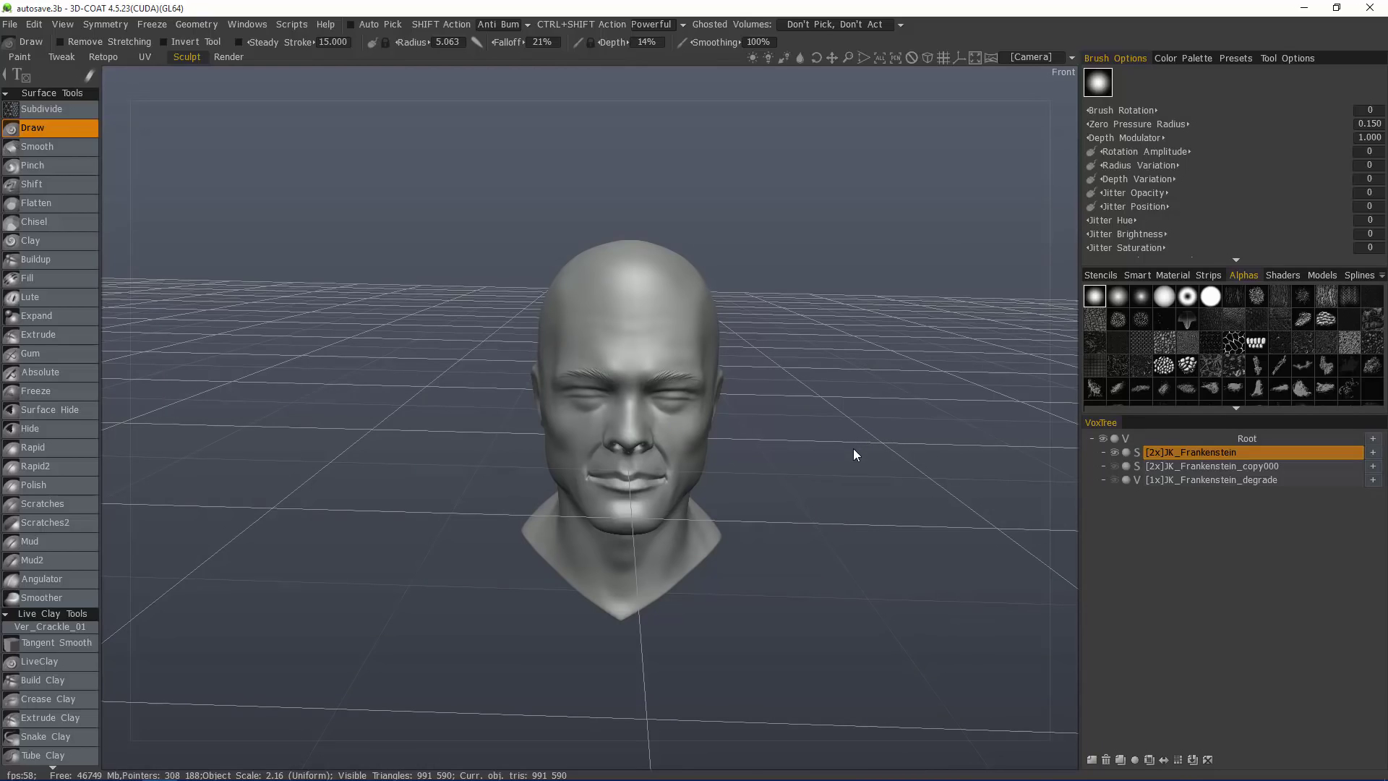
{"action": "mouse_move", "coordinate": [900, 492]}
{"action": "left_mouse_down"}
{"action": "mouse_move", "coordinate": [895, 471]}
{"action": "mouse_move", "coordinate": [888, 555]}
{"action": "mouse_move", "coordinate": [895, 512]}
{"action": "mouse_move", "coordinate": [869, 403]}
{"action": "mouse_move", "coordinate": [703, 325]}
{"action": "mouse_move", "coordinate": [808, 358]}
{"action": "mouse_move", "coordinate": [910, 496]}
{"action": "mouse_move", "coordinate": [855, 344]}
{"action": "mouse_move", "coordinate": [812, 319]}
{"action": "mouse_move", "coordinate": [896, 468]}
{"action": "mouse_move", "coordinate": [917, 565]}
{"action": "mouse_move", "coordinate": [905, 431]}
{"action": "mouse_move", "coordinate": [816, 217]}
{"action": "mouse_move", "coordinate": [907, 310]}
{"action": "mouse_move", "coordinate": [926, 587]}
{"action": "mouse_move", "coordinate": [840, 309]}
{"action": "mouse_move", "coordinate": [913, 523]}
{"action": "mouse_move", "coordinate": [897, 432]}
{"action": "mouse_move", "coordinate": [911, 539]}
{"action": "left_mouse_up"}
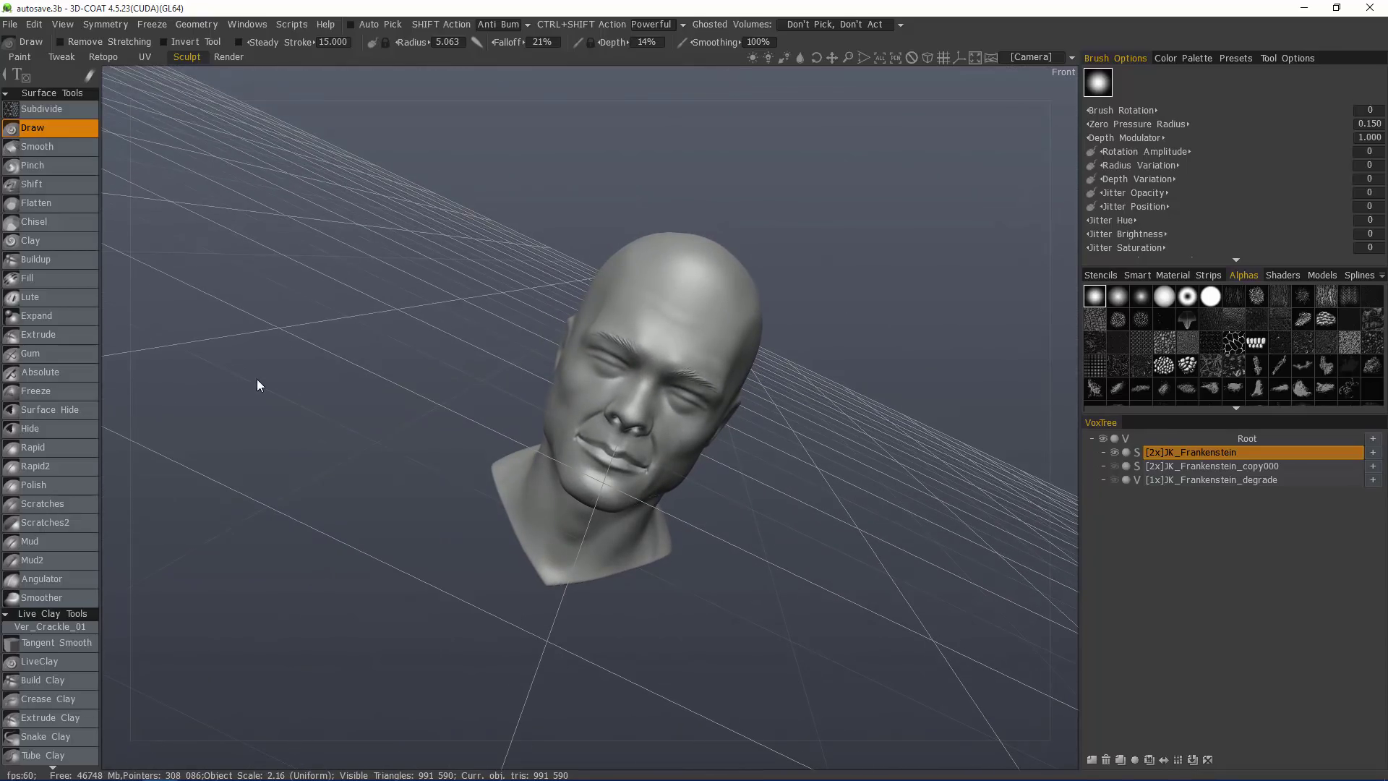
{"action": "left_click_drag", "start_coordinate": [258, 378], "coordinate": [249, 412]}
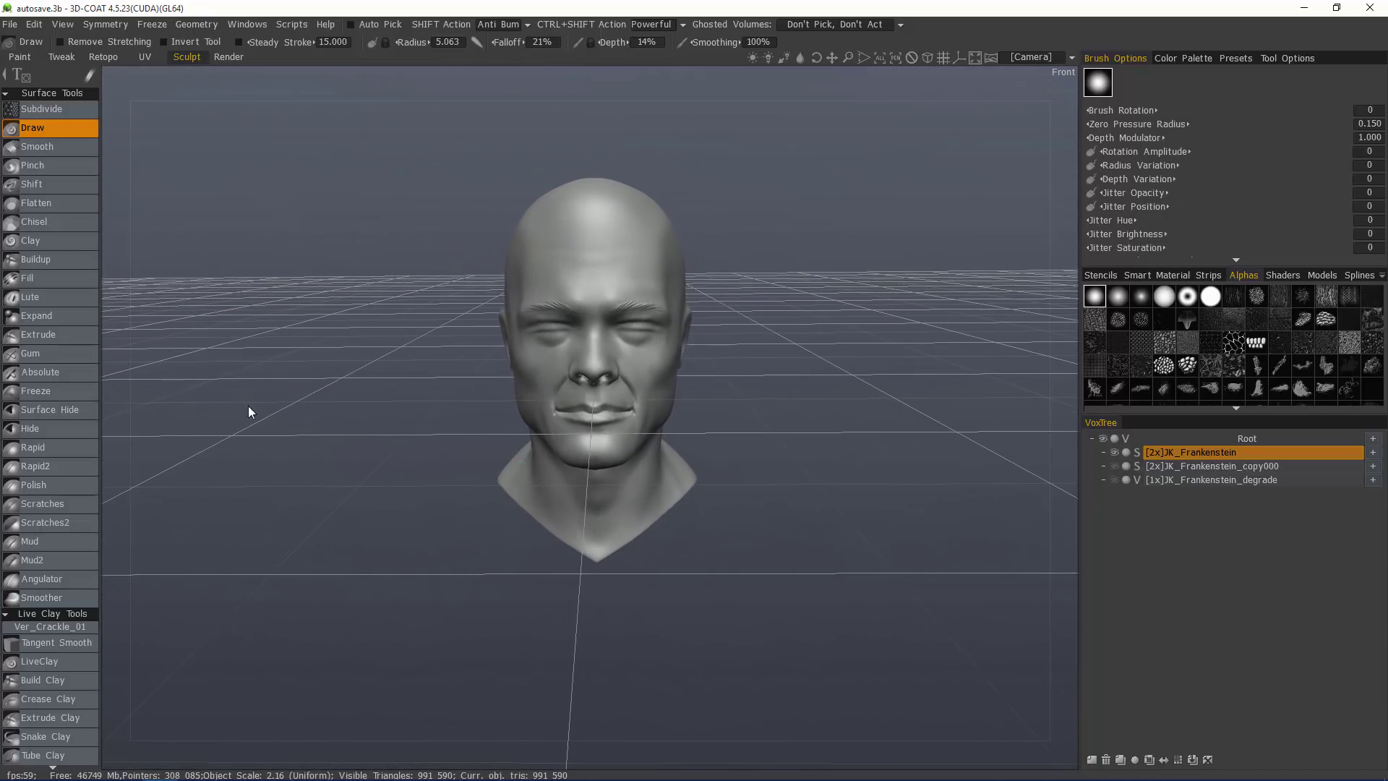
{"action": "left_click_drag", "start_coordinate": [583, 129], "coordinate": [622, 90]}
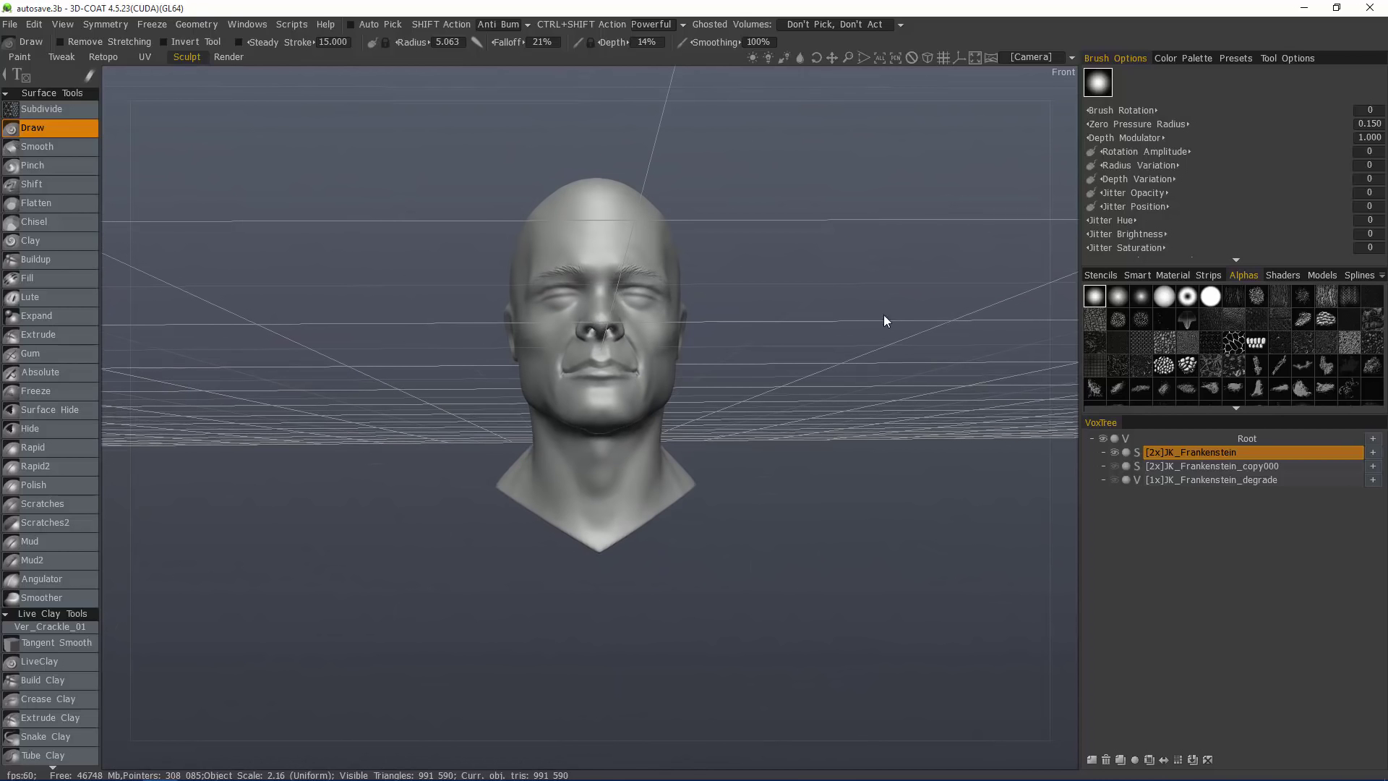
{"action": "left_click_drag", "start_coordinate": [948, 310], "coordinate": [872, 359]}
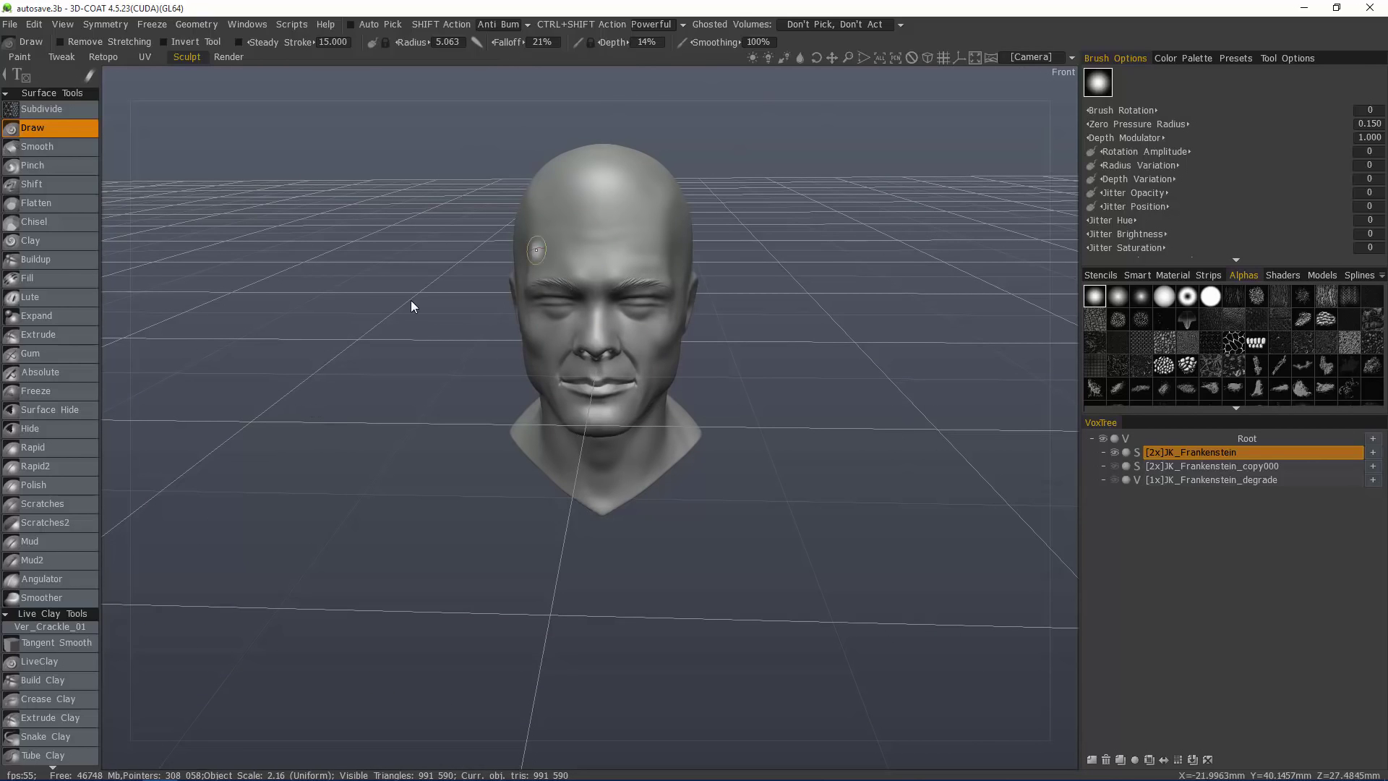
Open Customize Navigation and move the Setup navigation dialog right, clear of the head.
{"action": "left_click", "coordinate": [1068, 70]}
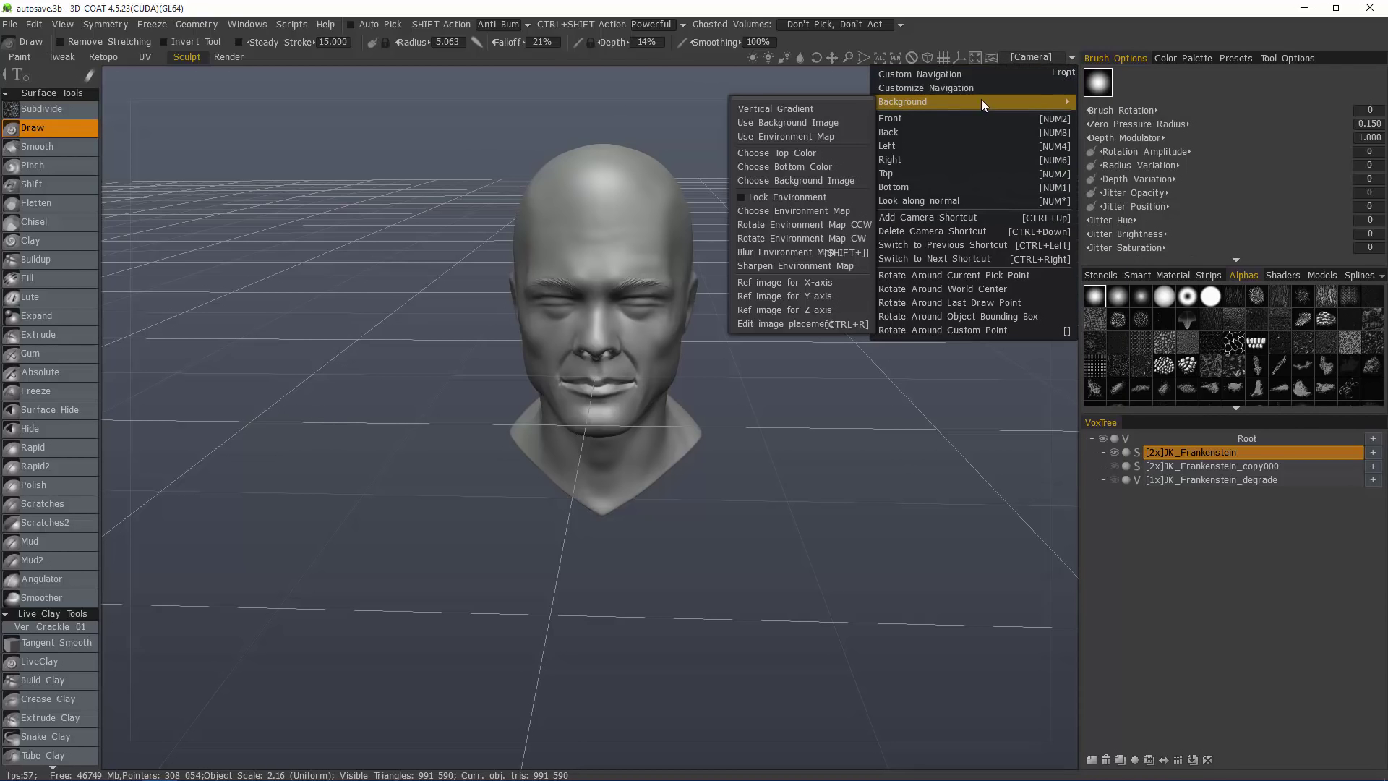
{"action": "left_click", "coordinate": [943, 88]}
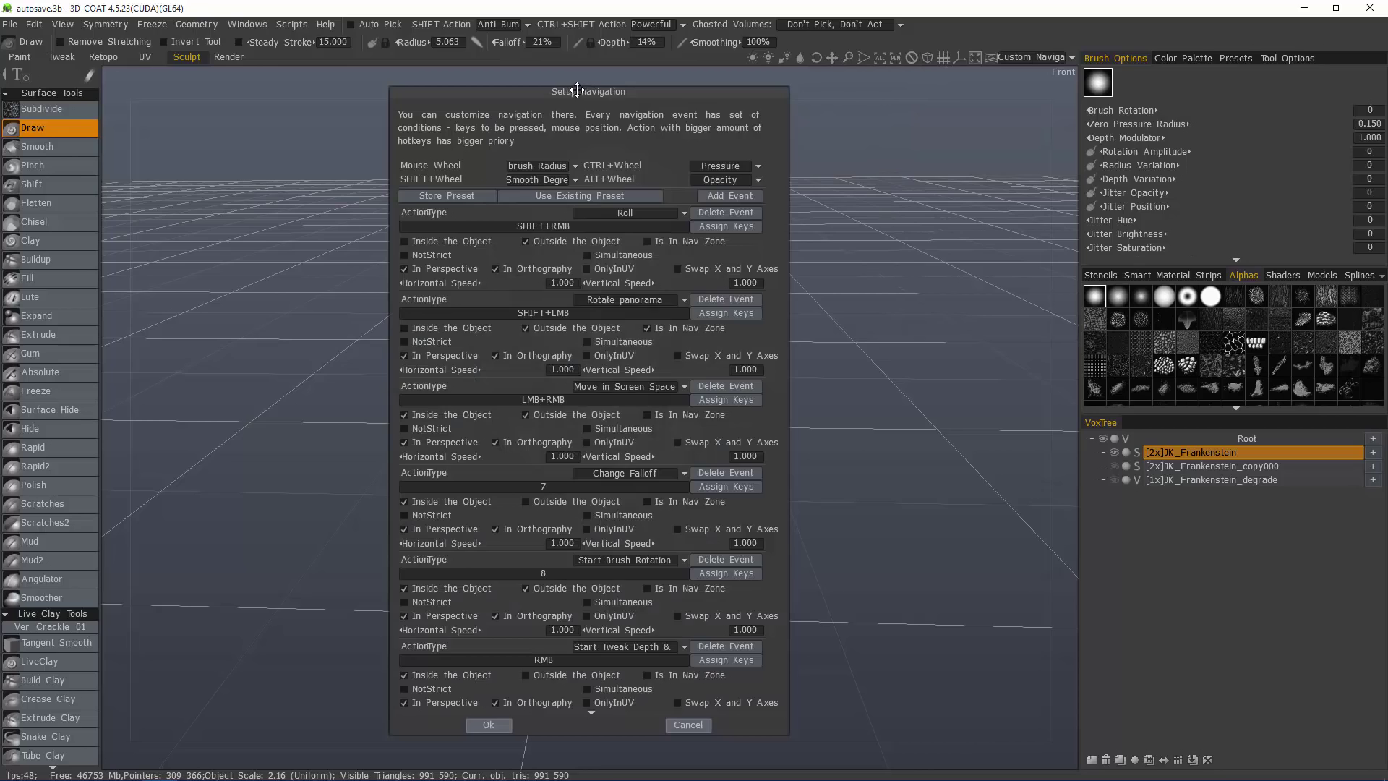
{"action": "left_click_drag", "start_coordinate": [584, 85], "coordinate": [898, 80]}
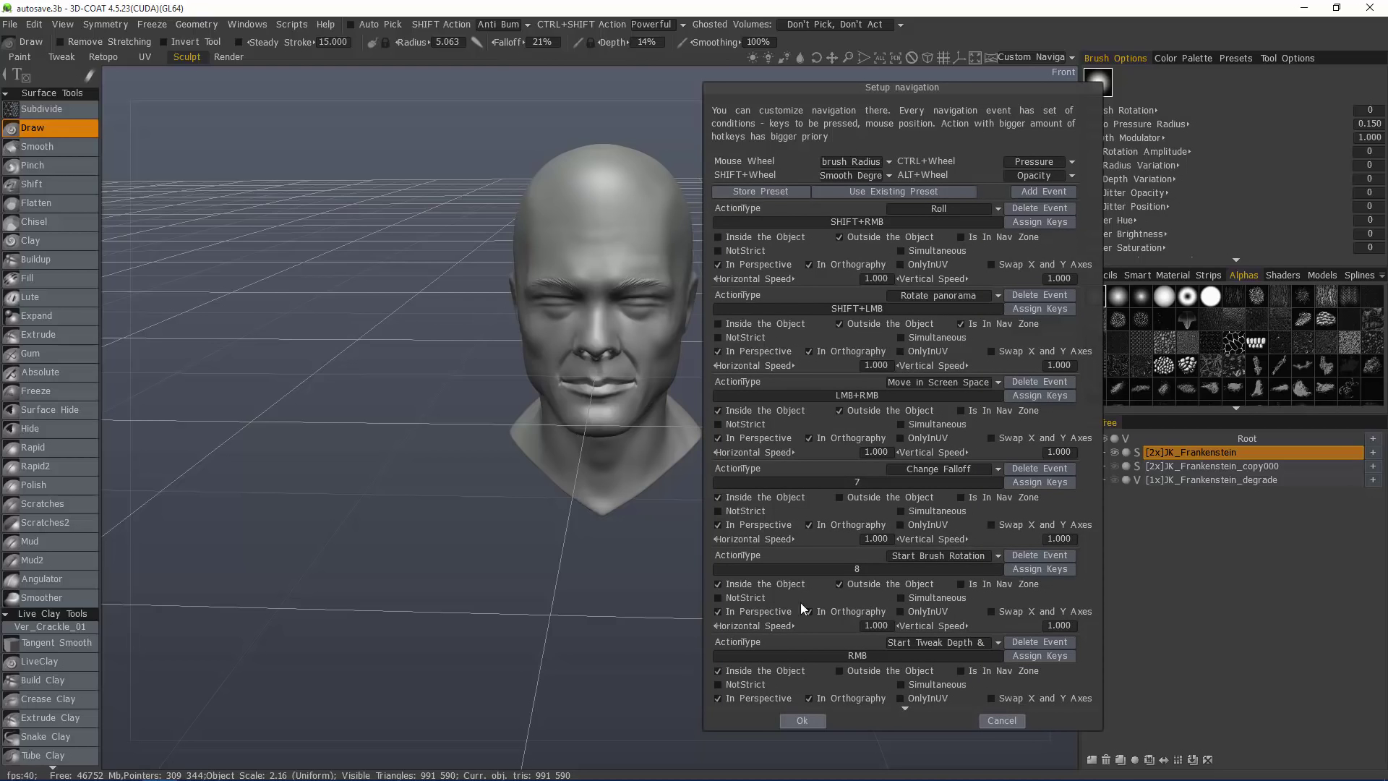
Scroll the navigation event list back to the top, where Roll is the first action.
{"action": "mouse_move", "coordinate": [906, 710]}
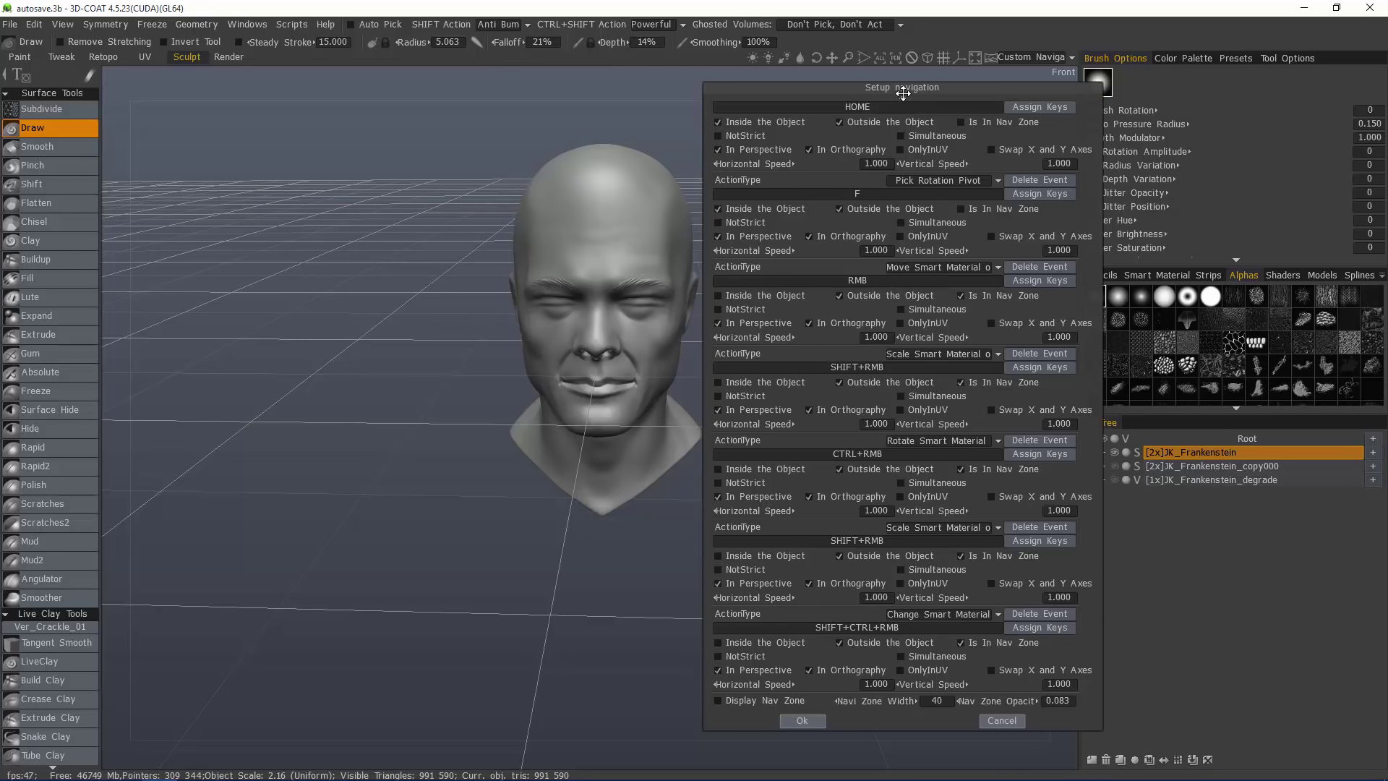
{"action": "scroll", "coordinate": [899, 97], "scroll_direction": "up", "scroll_amount": 1}
{"action": "scroll", "coordinate": [899, 98], "scroll_direction": "up", "scroll_amount": 5}
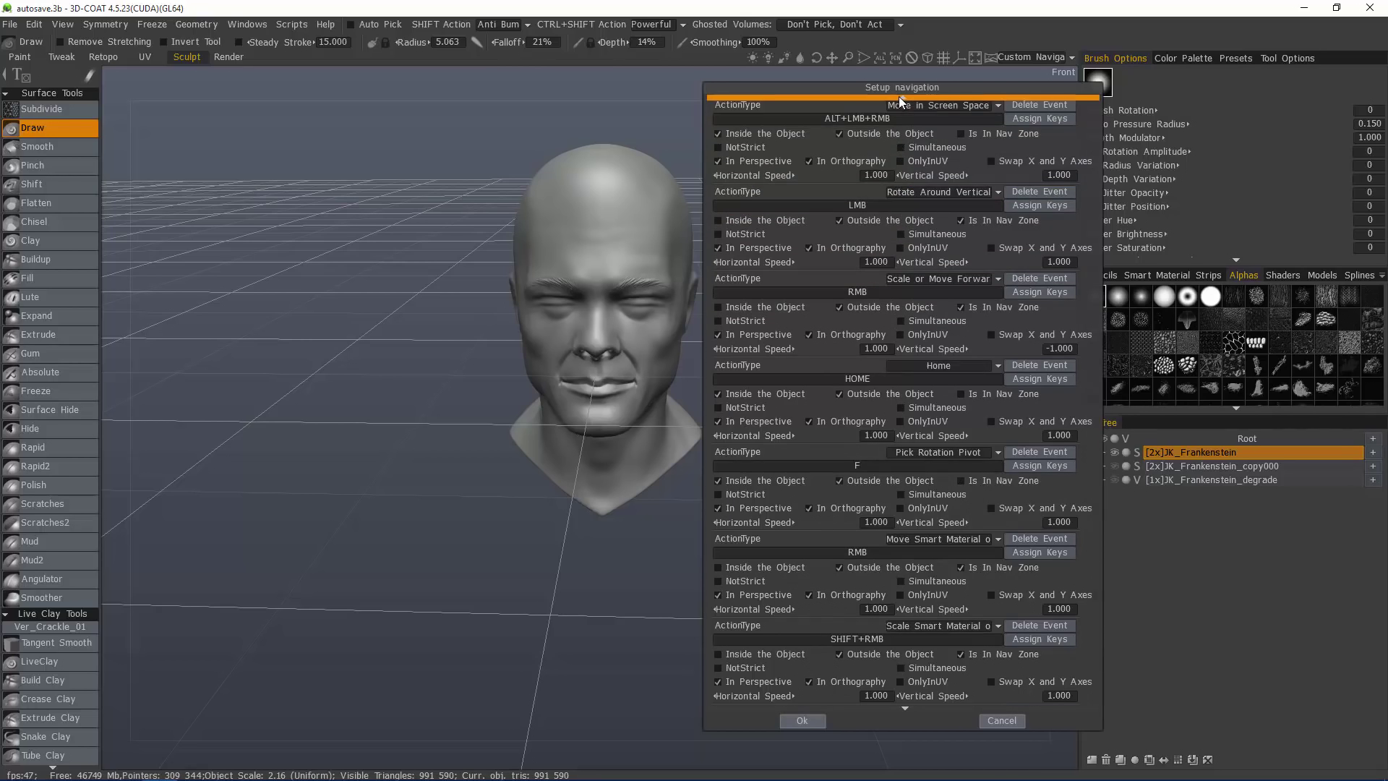
{"action": "scroll", "coordinate": [899, 97], "scroll_direction": "up", "scroll_amount": 5}
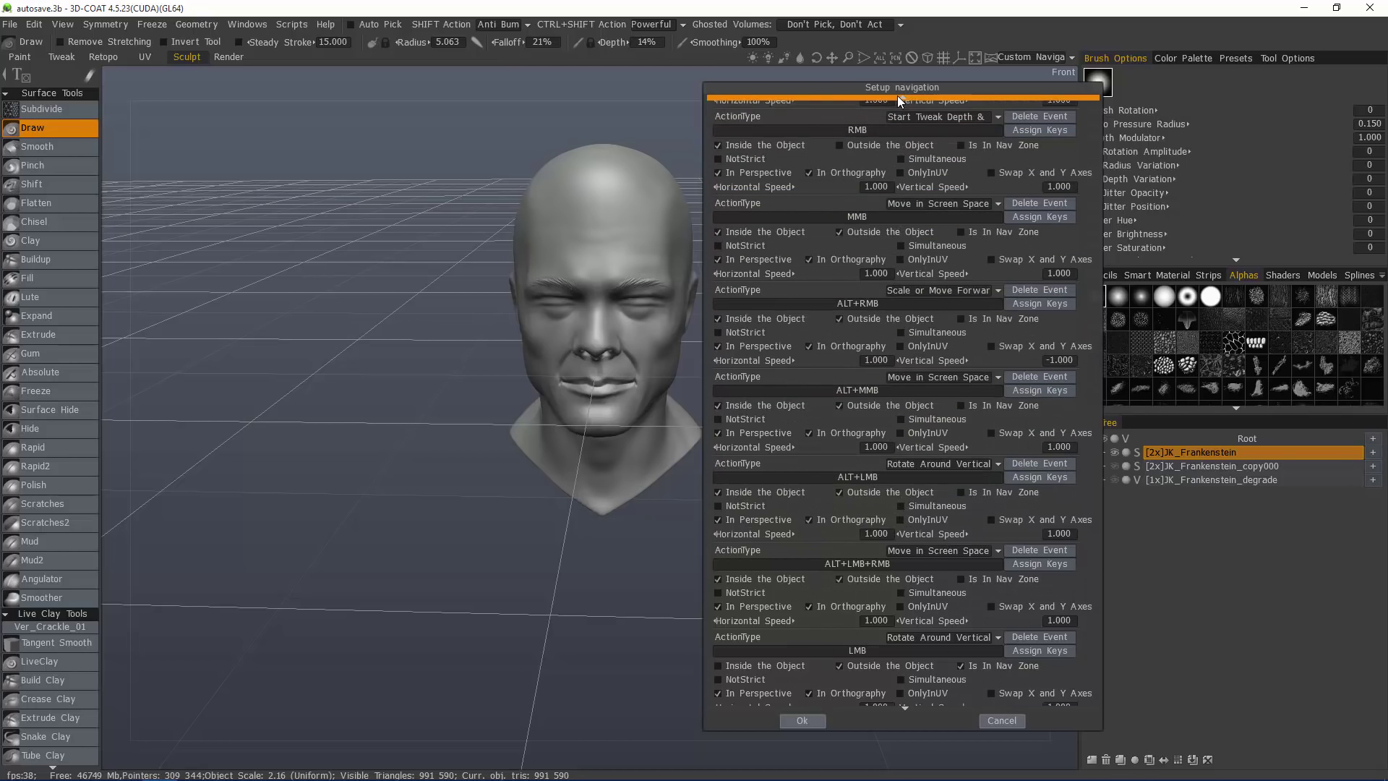
{"action": "scroll", "coordinate": [896, 94], "scroll_direction": "up", "scroll_amount": 4}
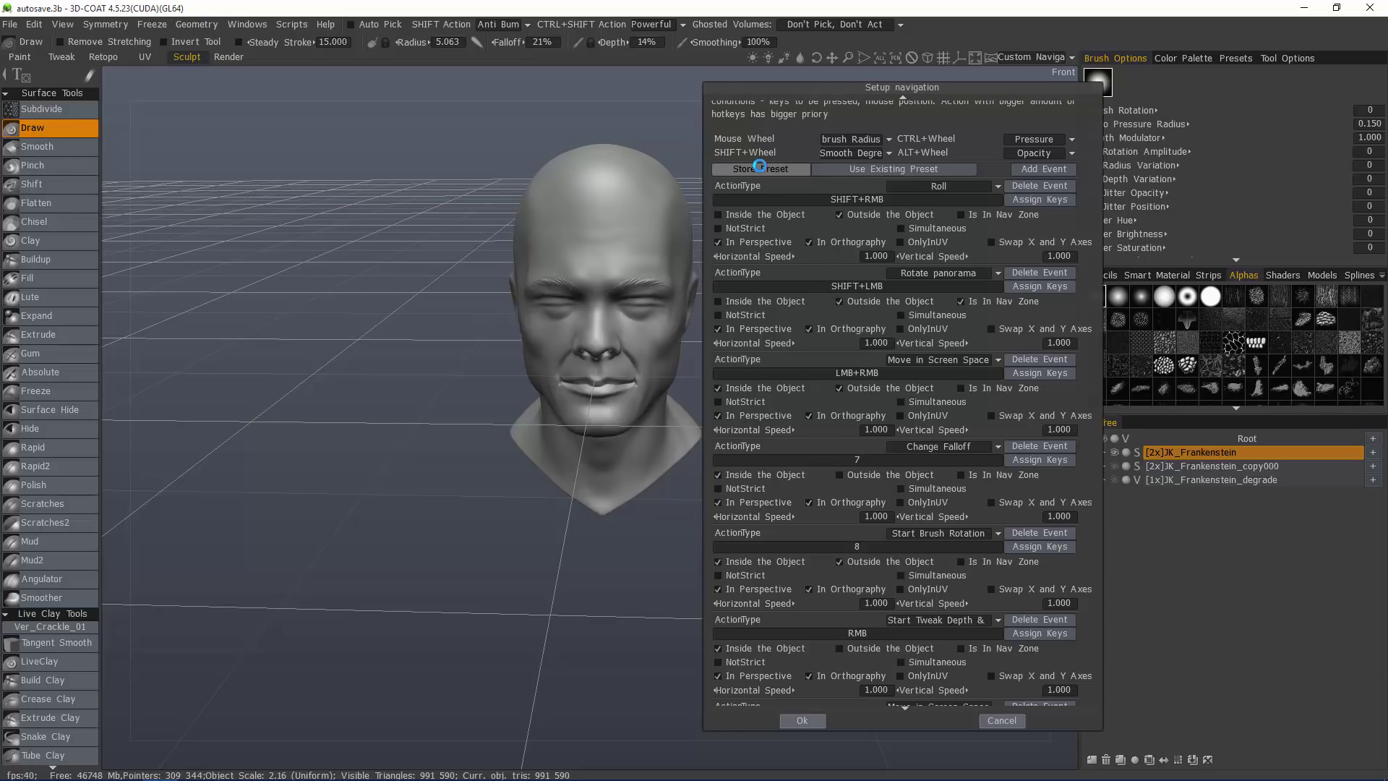
Store the navigation setup as preset '3DC_Trackball_NoNavi' in NavigationPresets.
{"action": "left_click", "coordinate": [737, 169]}
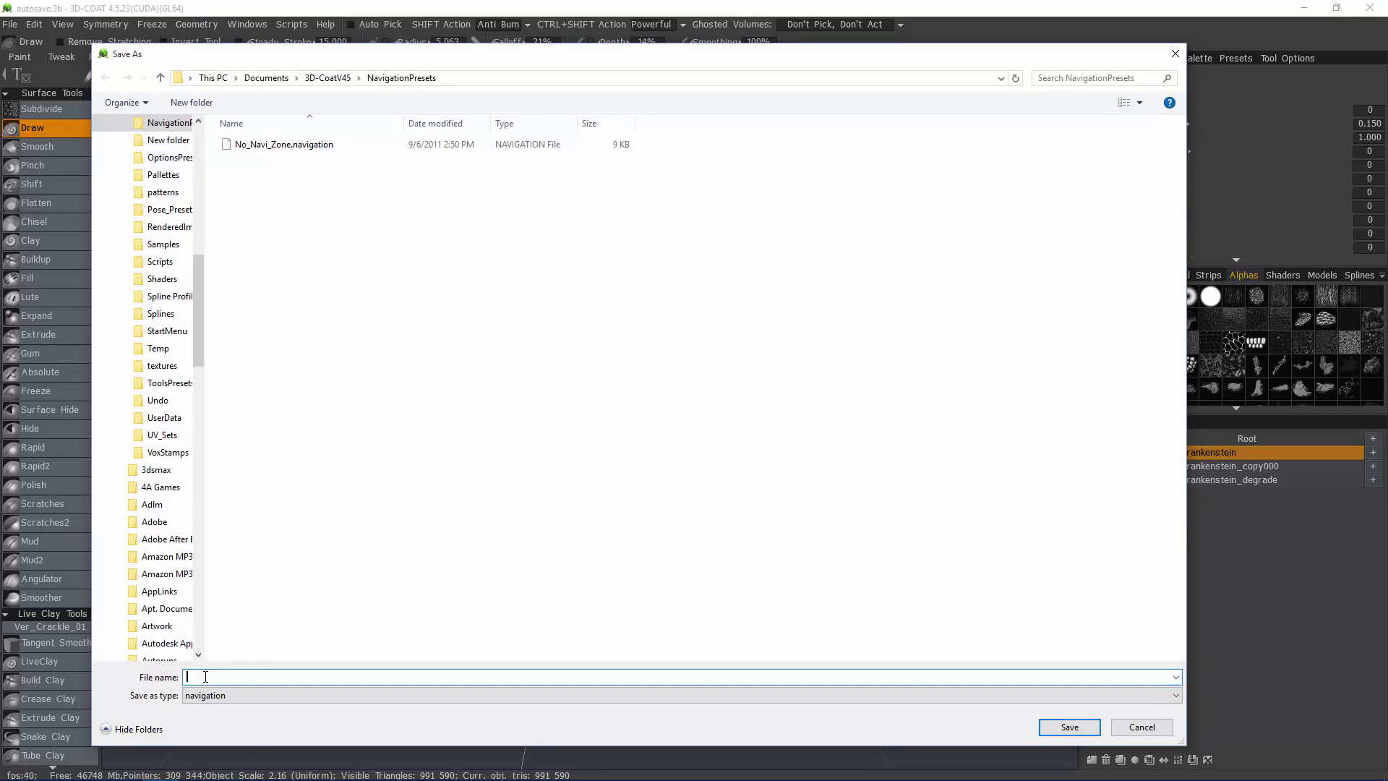
{"action": "type", "text": "3DC"}
{"action": "type", "text": "Trackball"}
{"action": "type", "text": "_NoNavi"}
{"action": "left_click", "coordinate": [1065, 730]}
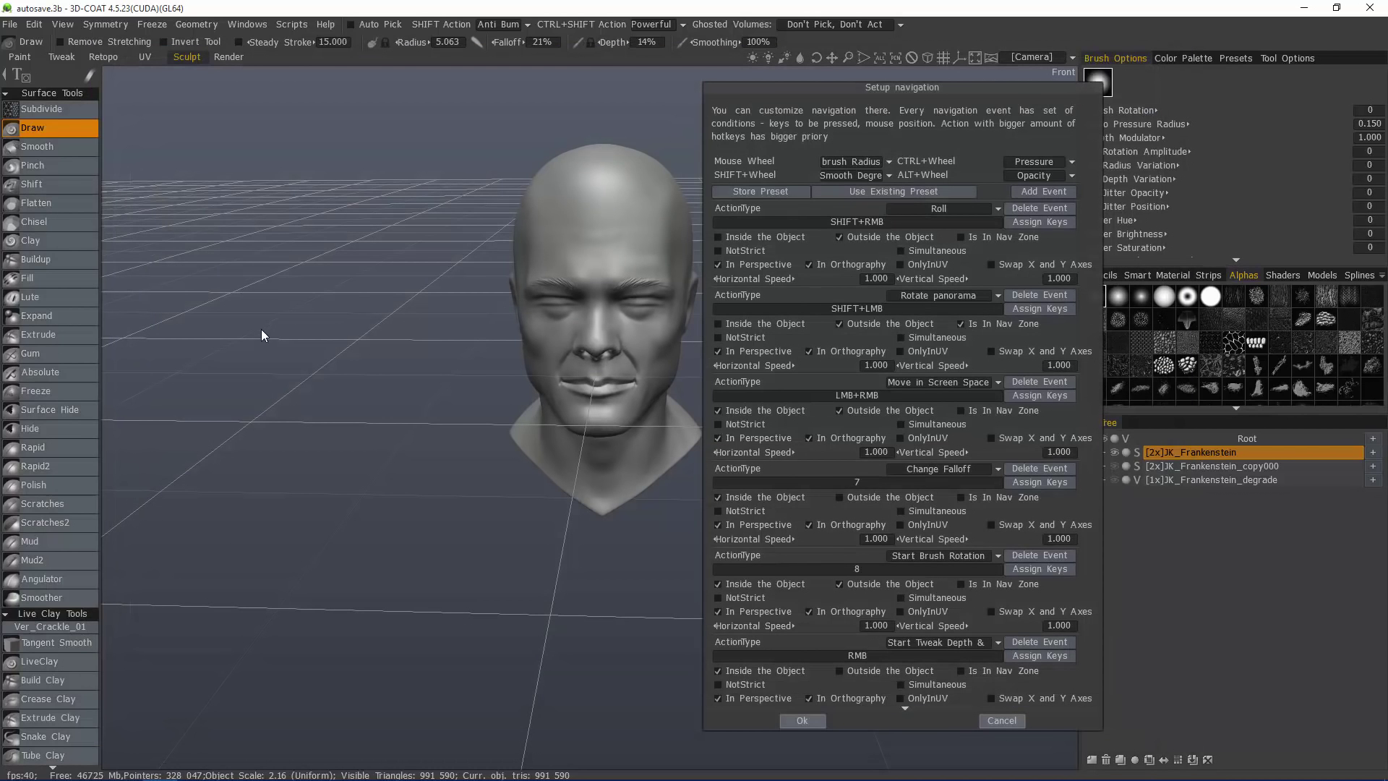
Accept the custom navigation settings and switch to the Maya navigation preset.
{"action": "left_click", "coordinate": [802, 719]}
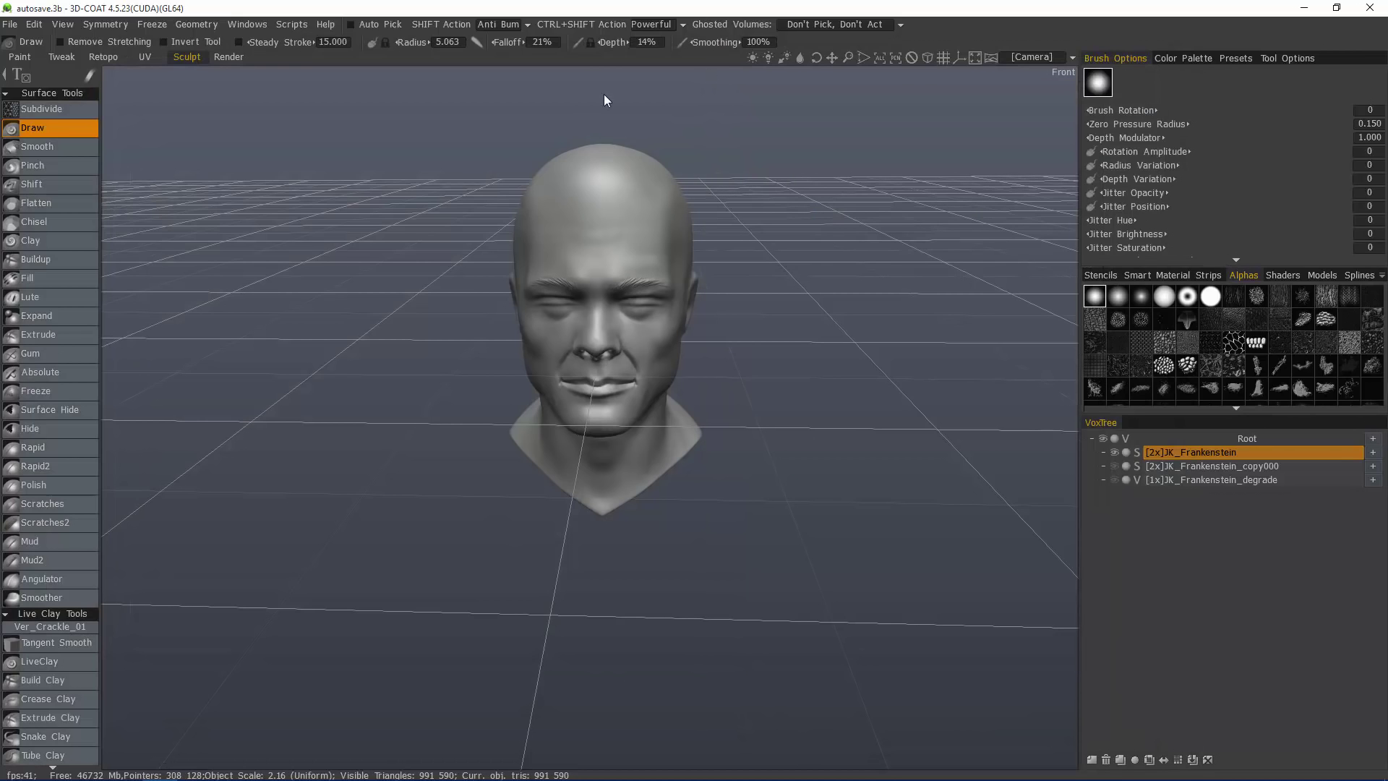
{"action": "left_click", "coordinate": [1072, 59]}
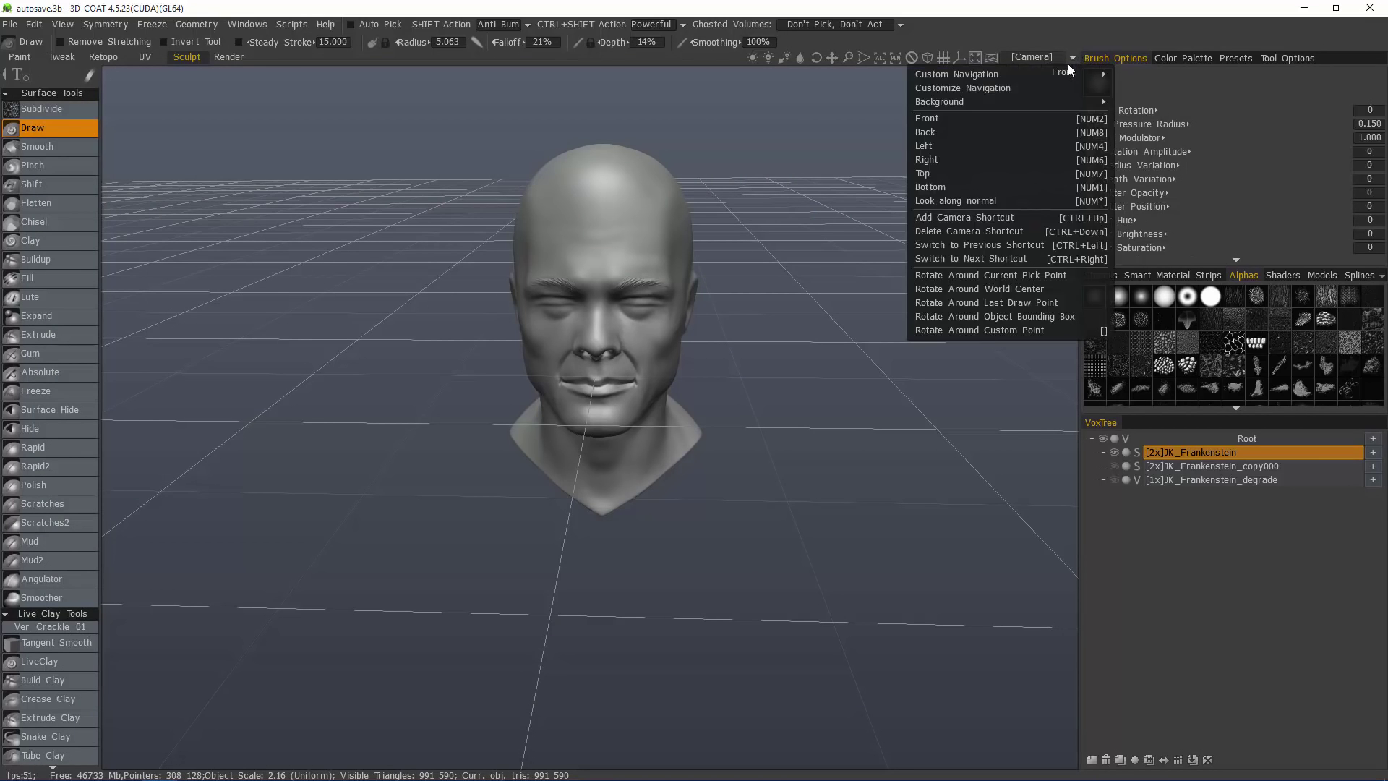
{"action": "mouse_move", "coordinate": [991, 75]}
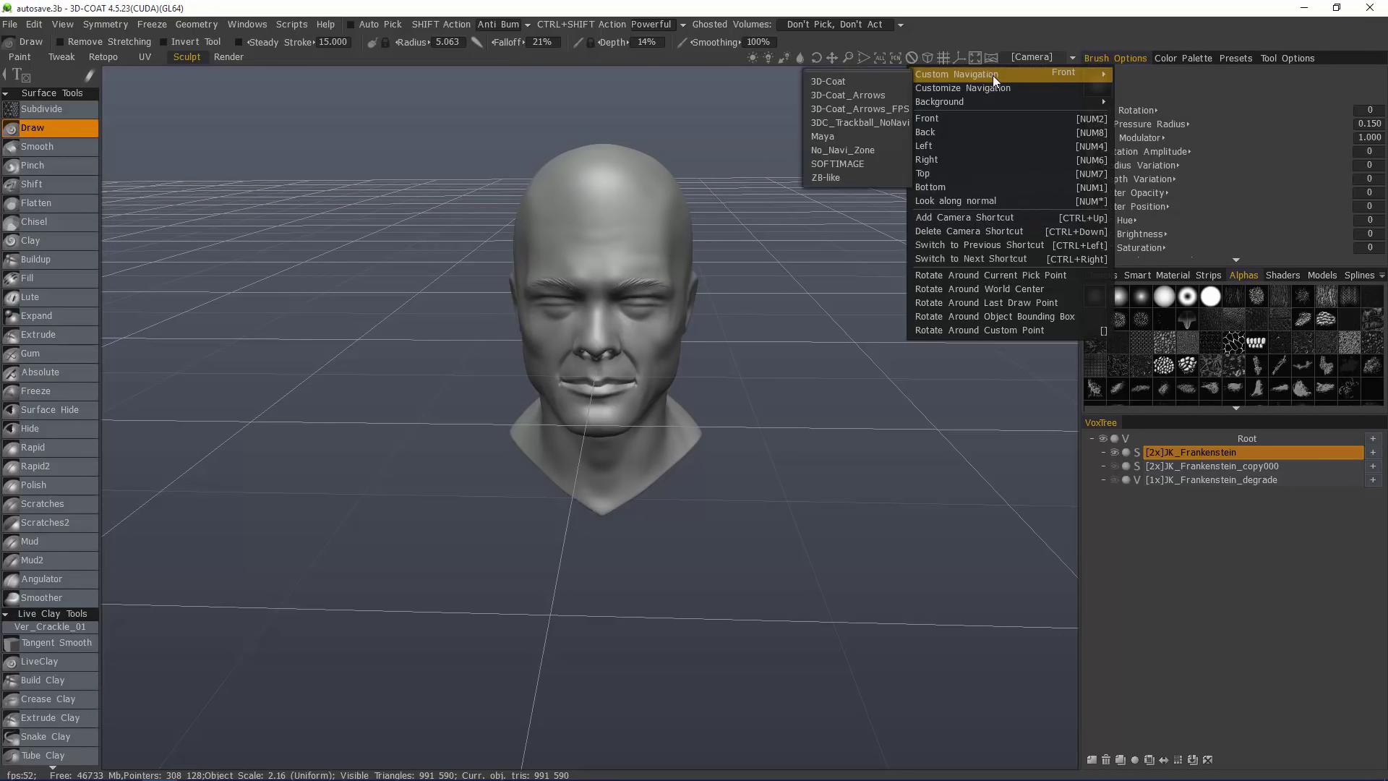
{"action": "left_click", "coordinate": [837, 138]}
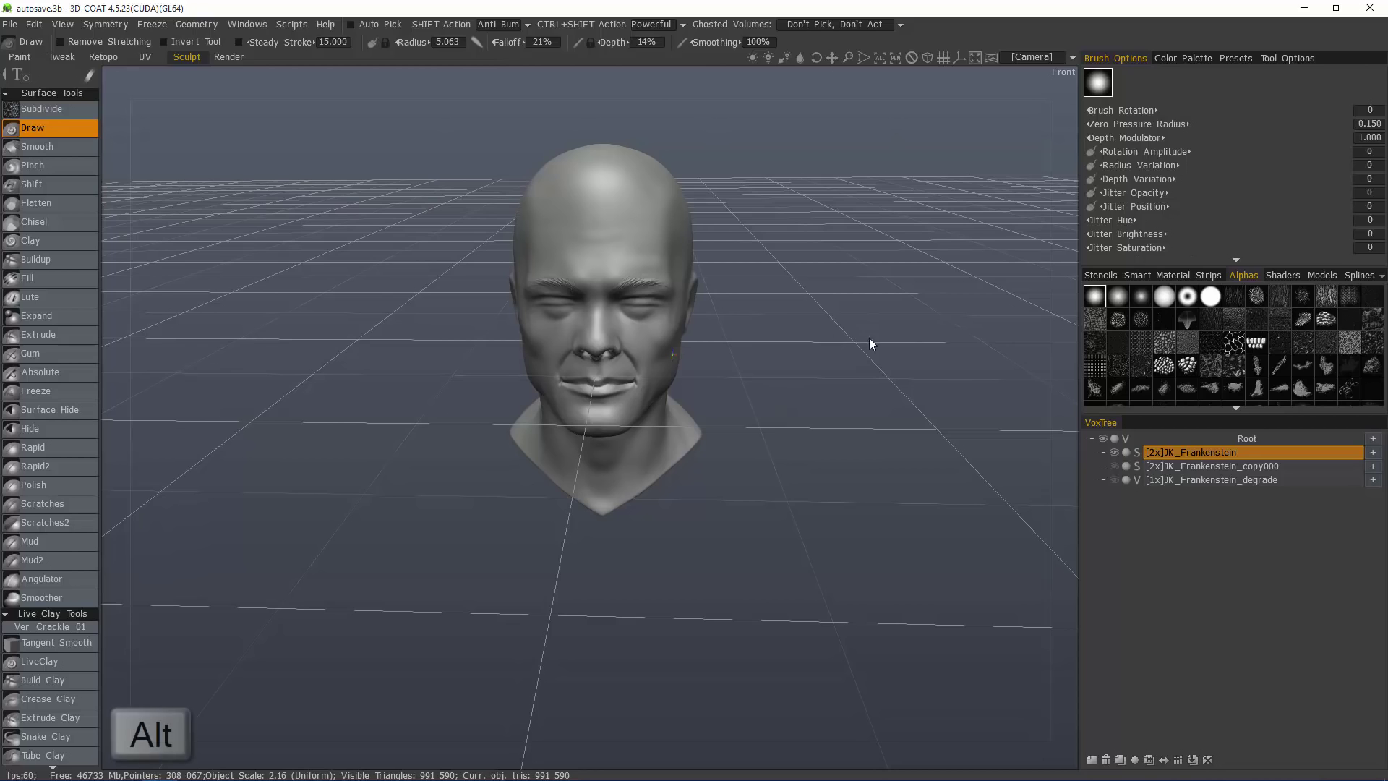
Orbit around the head's side and back and zoom in and out with Maya navigation.
{"action": "left_click_drag", "start_coordinate": [883, 356], "coordinate": [703, 140], "text": "alt"}
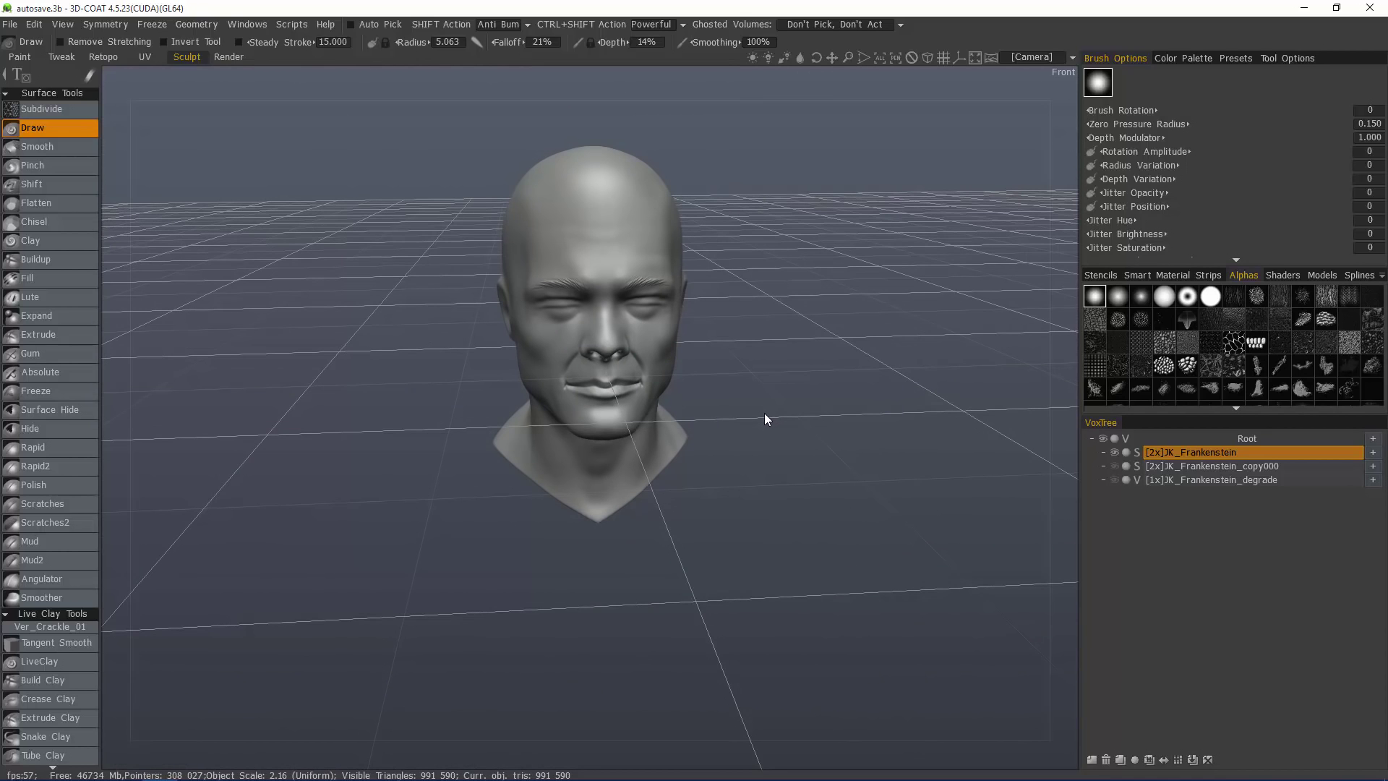
{"action": "mouse_move", "coordinate": [750, 405]}
{"action": "left_mouse_down", "text": "alt"}
{"action": "mouse_move", "coordinate": [827, 310]}
{"action": "mouse_move", "coordinate": [814, 443]}
{"action": "mouse_move", "coordinate": [653, 452]}
{"action": "mouse_move", "coordinate": [713, 396]}
{"action": "mouse_move", "coordinate": [747, 407]}
{"action": "mouse_move", "coordinate": [725, 386]}
{"action": "mouse_move", "coordinate": [748, 385]}
{"action": "left_mouse_up", "text": "alt"}
{"action": "right_click_drag", "start_coordinate": [749, 391], "coordinate": [678, 383]}
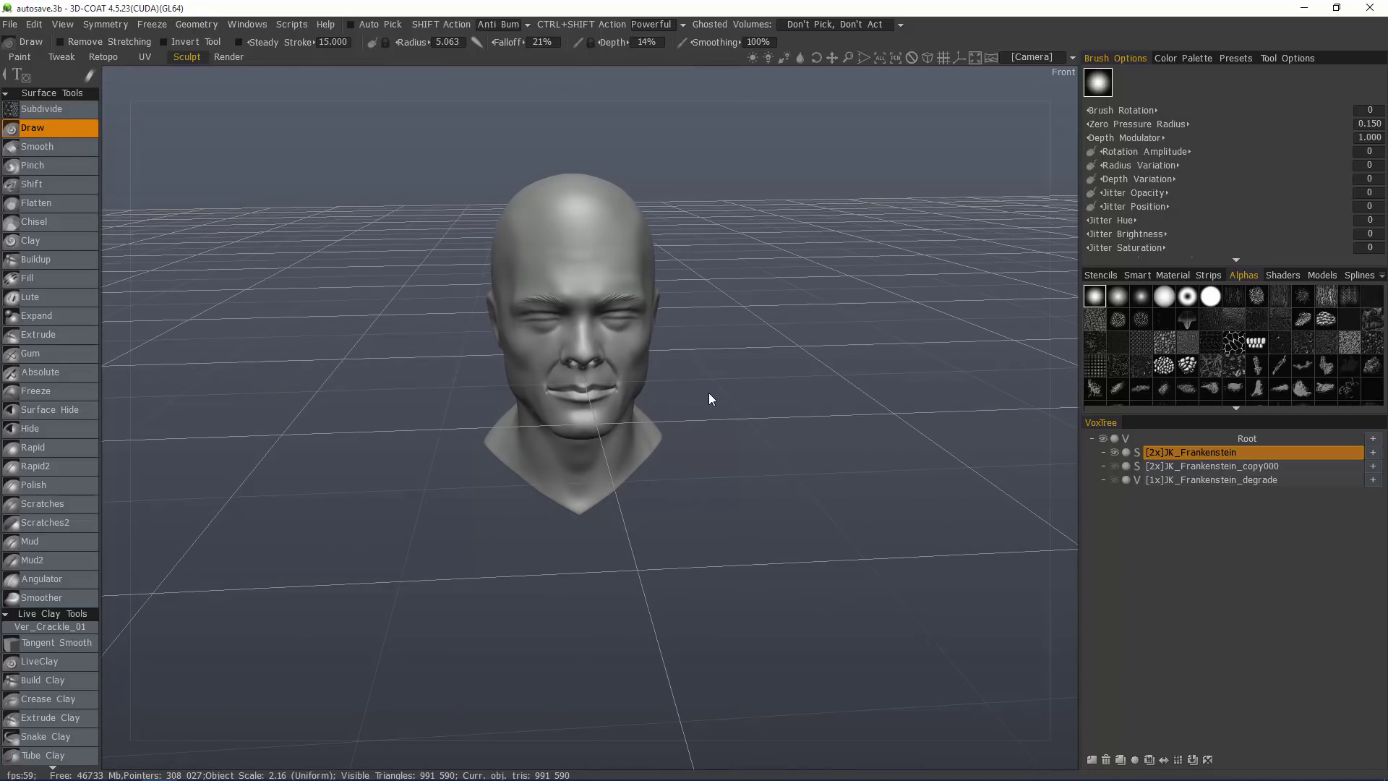
Switch the camera to the ZB-like navigation preset.
{"action": "left_click", "coordinate": [1070, 59]}
{"action": "mouse_move", "coordinate": [912, 76]}
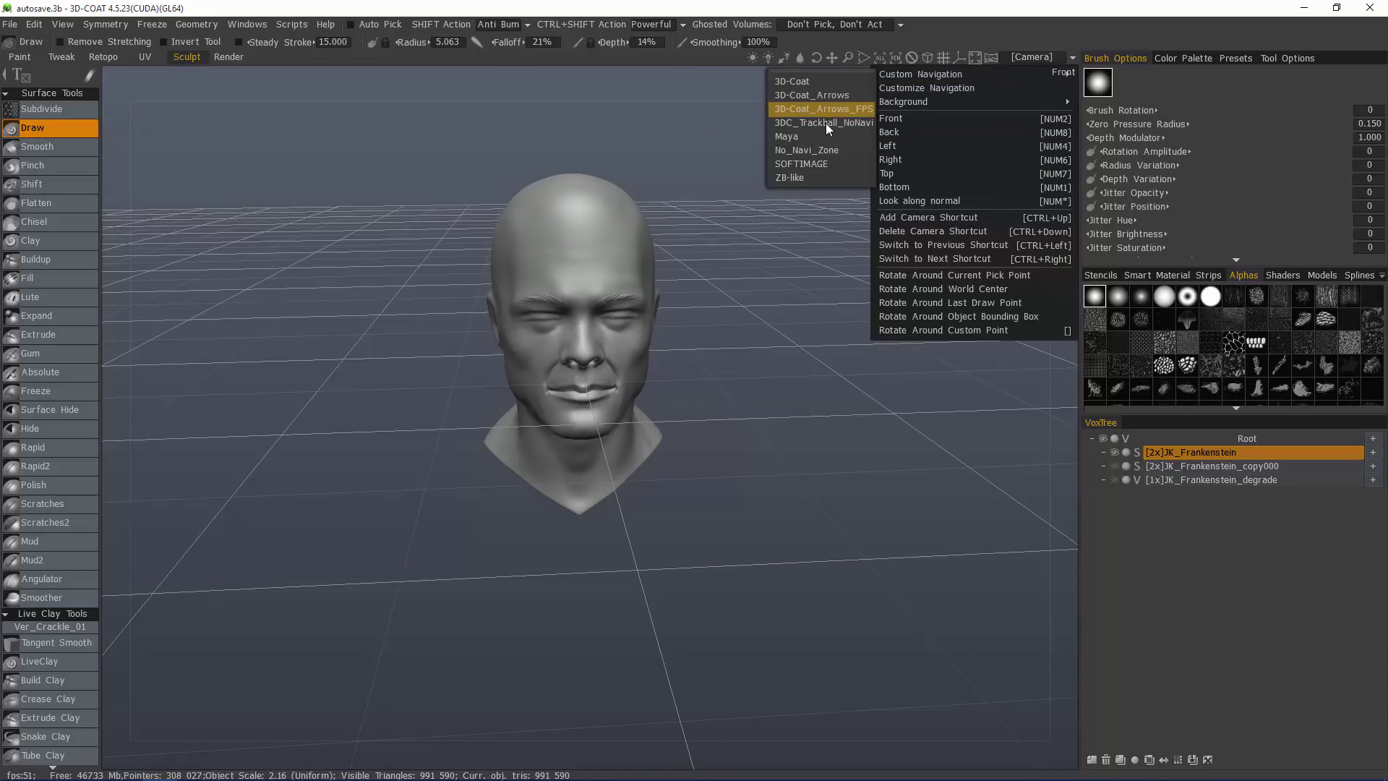
{"action": "left_click", "coordinate": [802, 177]}
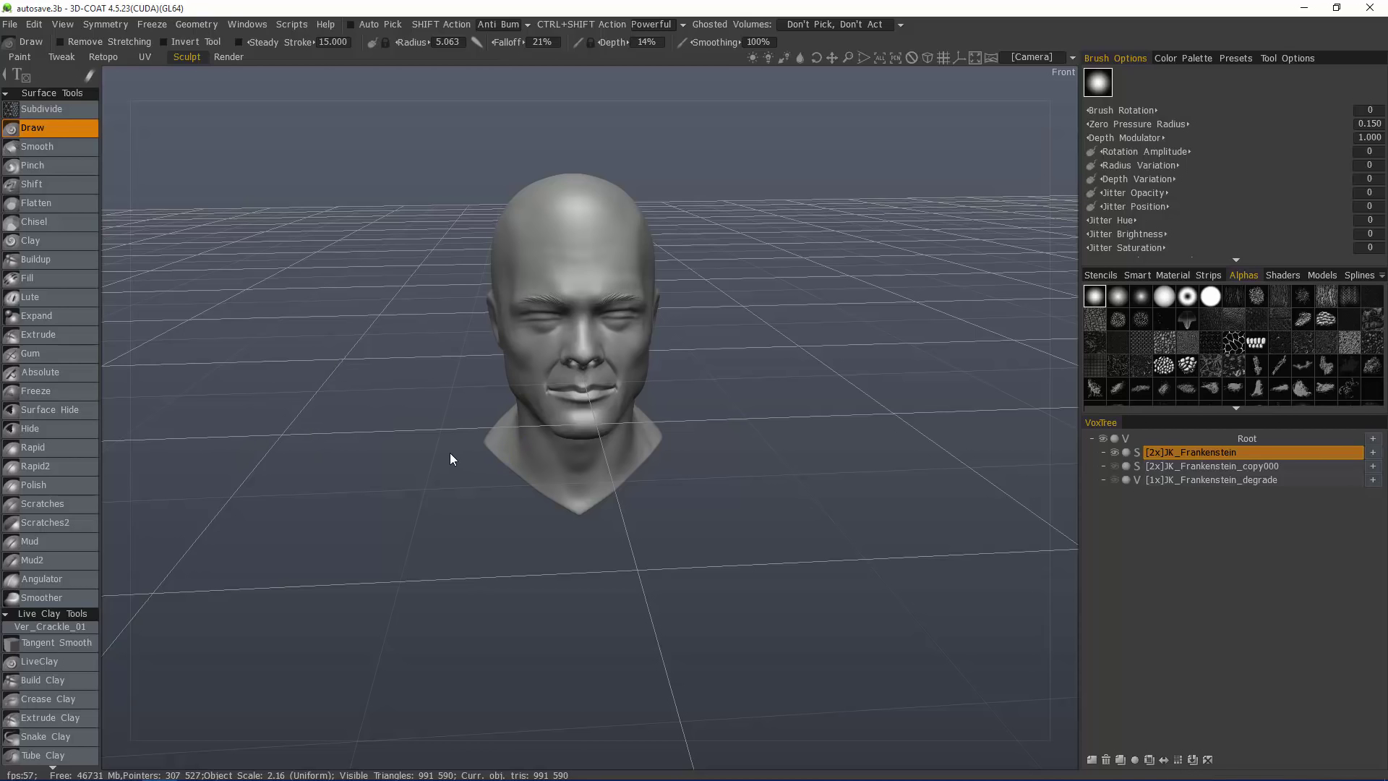
Orbit the head with ZB-like navigation, Shift-snapping to the front view, then back to three-quarter front.
{"action": "left_click_drag", "start_coordinate": [460, 457], "coordinate": [406, 441]}
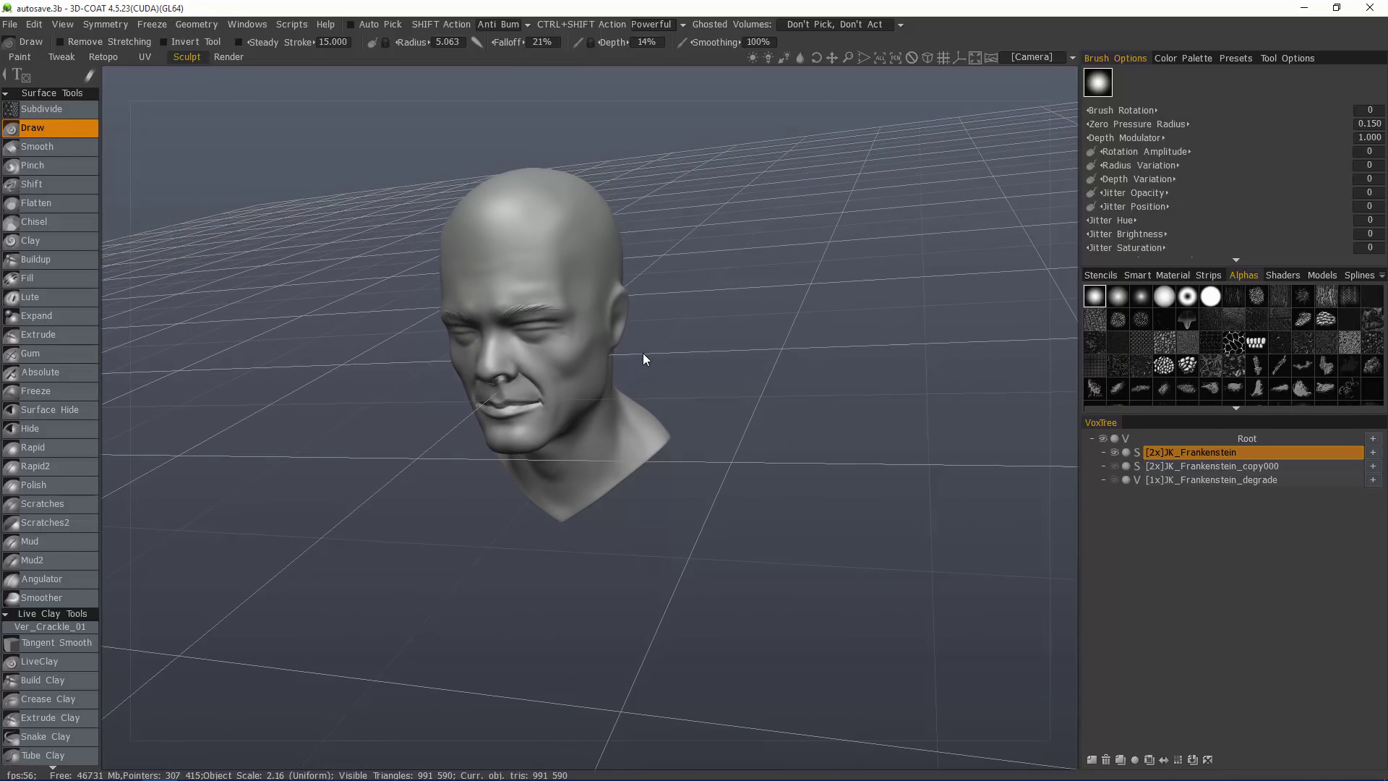
{"action": "key", "text": "shift"}
{"action": "left_click_drag", "start_coordinate": [643, 337], "coordinate": [665, 368], "text": "shift"}
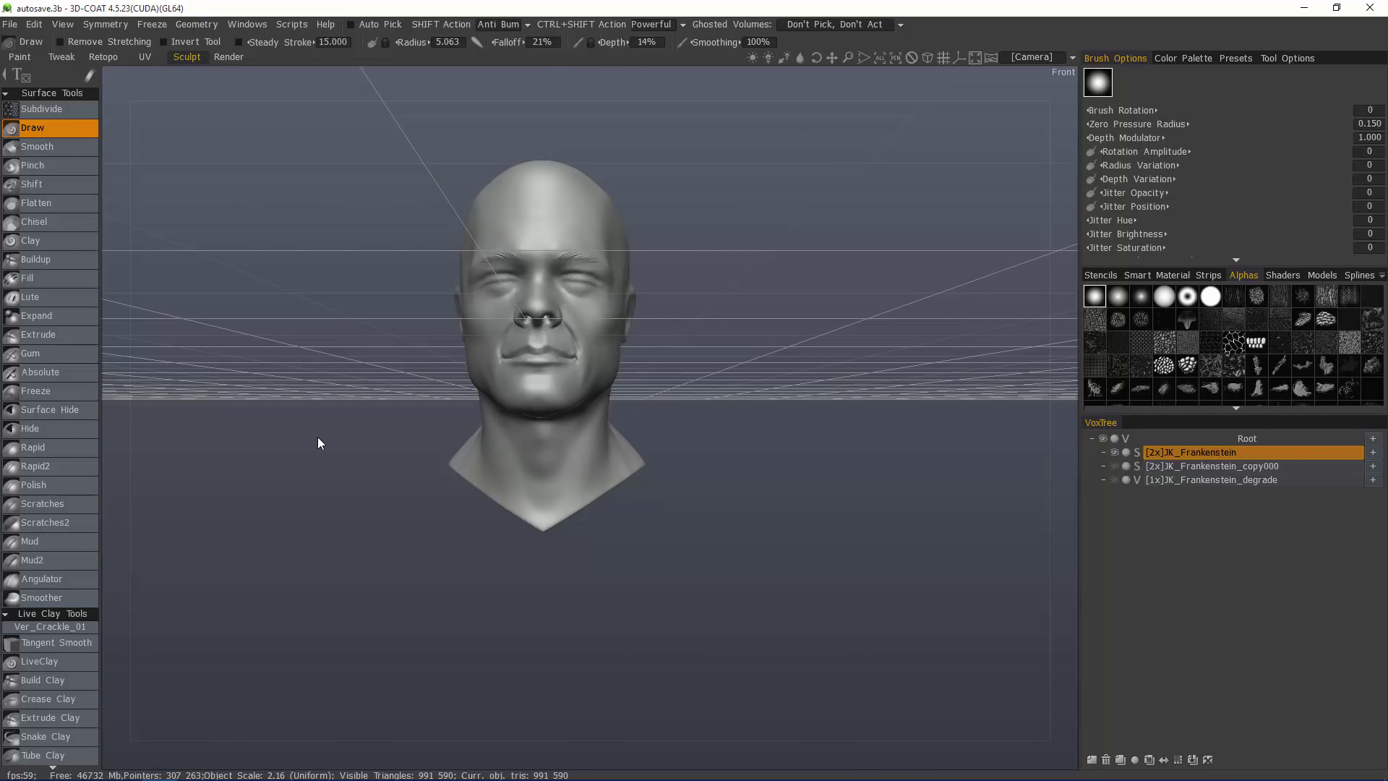
{"action": "mouse_move", "coordinate": [309, 375]}
{"action": "left_mouse_down"}
{"action": "mouse_move", "coordinate": [458, 415]}
{"action": "mouse_move", "coordinate": [496, 406]}
{"action": "mouse_move", "coordinate": [504, 420]}
{"action": "mouse_move", "coordinate": [434, 361]}
{"action": "mouse_move", "coordinate": [306, 372]}
{"action": "left_mouse_up"}
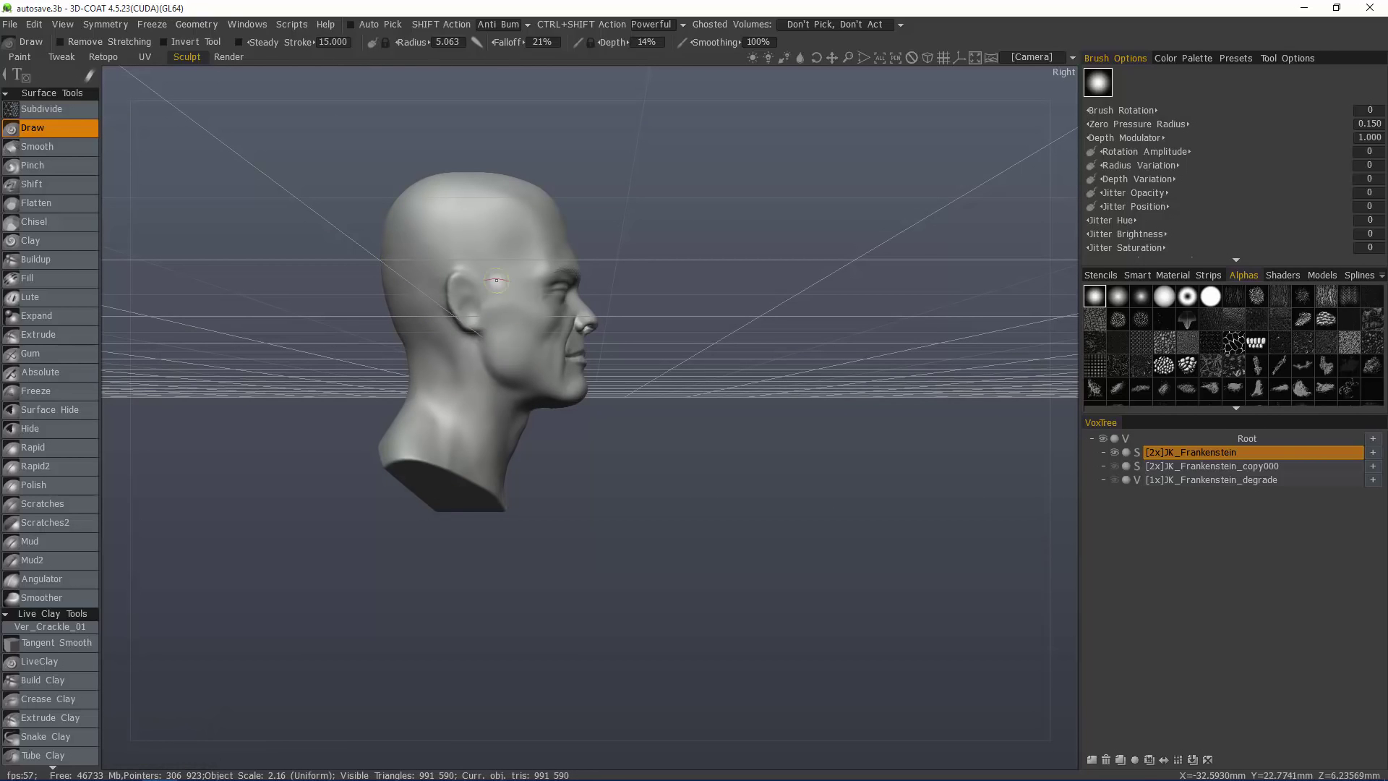
{"action": "left_click_drag", "start_coordinate": [337, 440], "coordinate": [216, 336]}
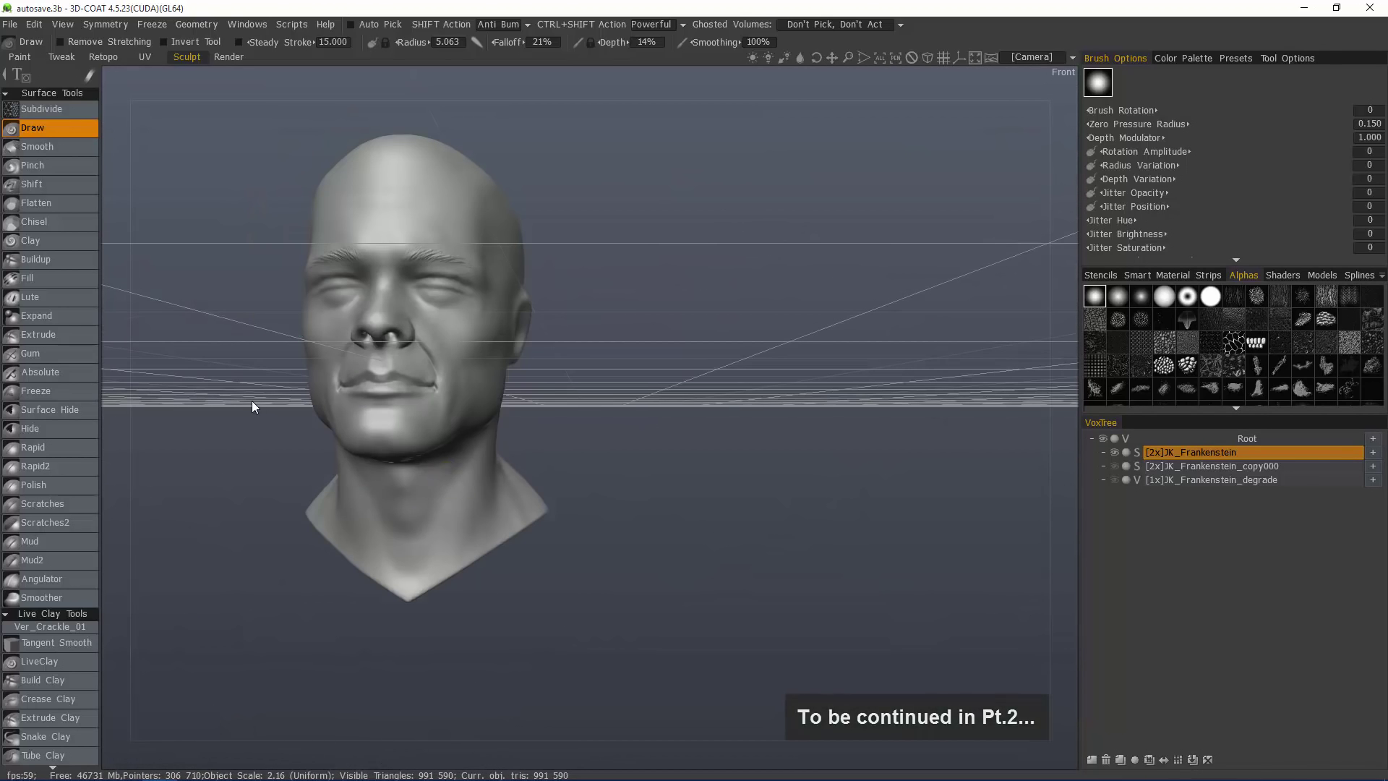